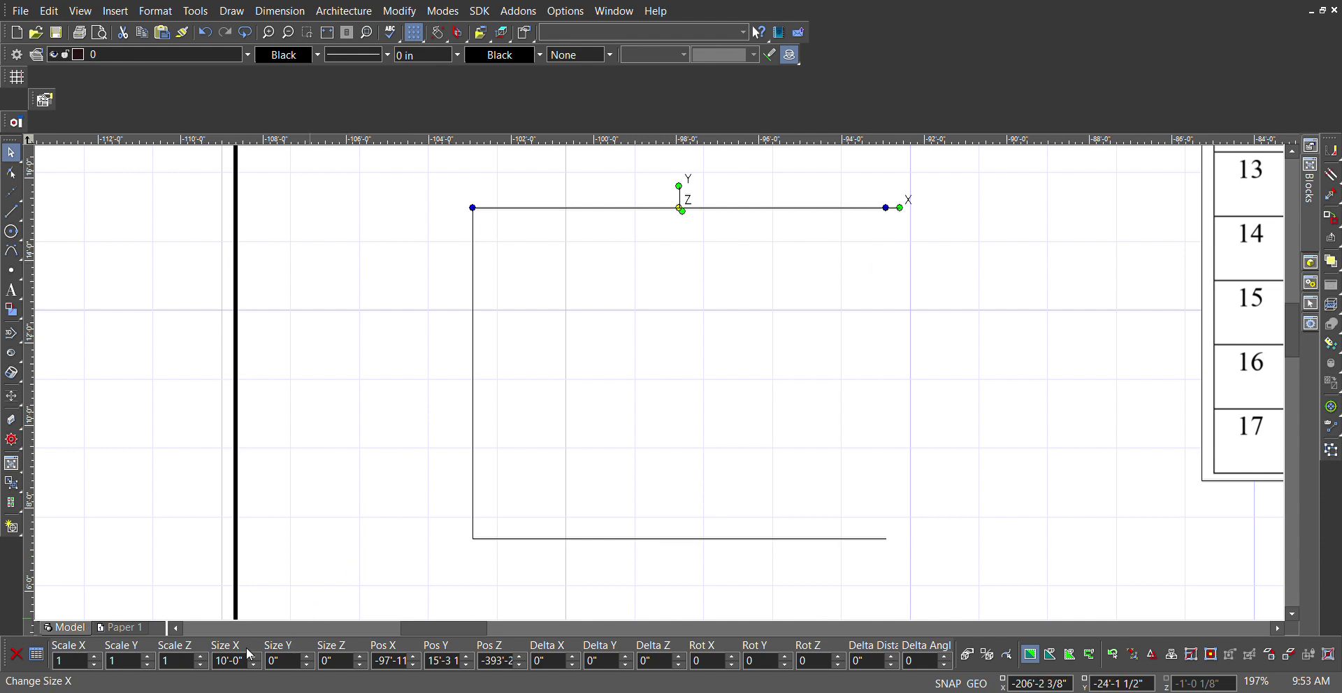
- Copy the left vertical wall line 4 inches inward along X
left_click(473, 356)
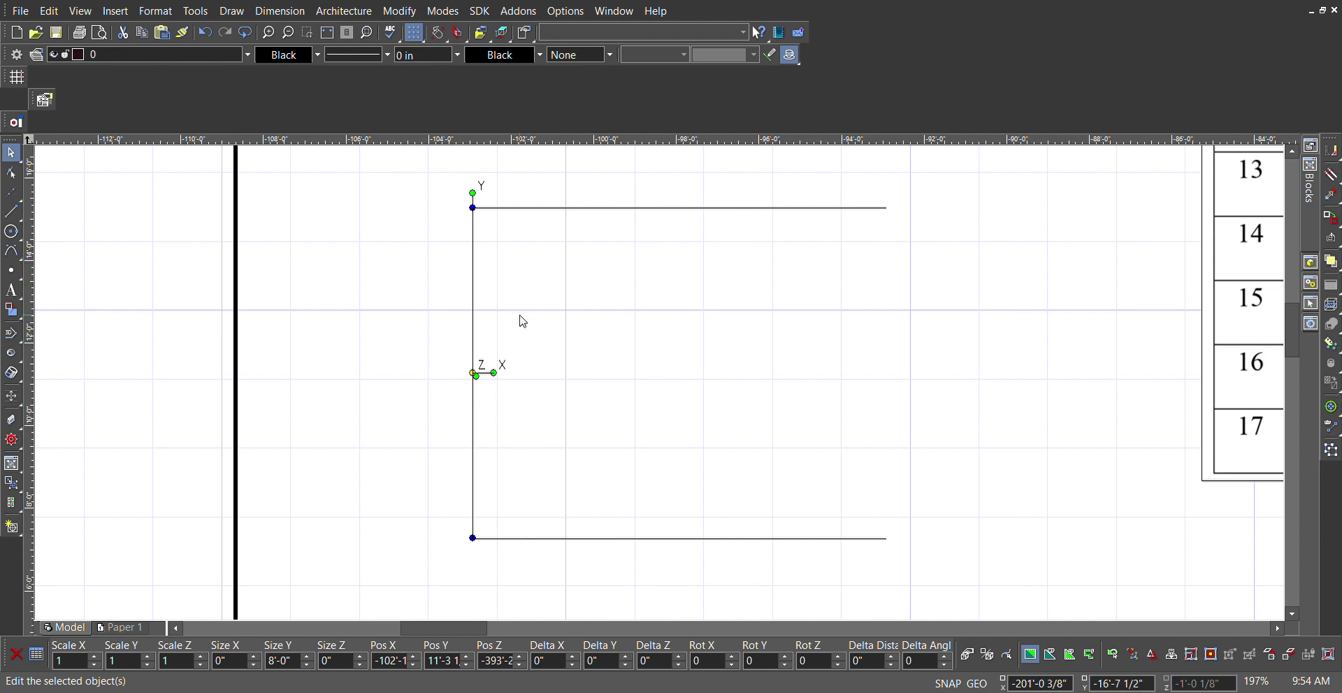
scroll(967, 384, "down", 3)
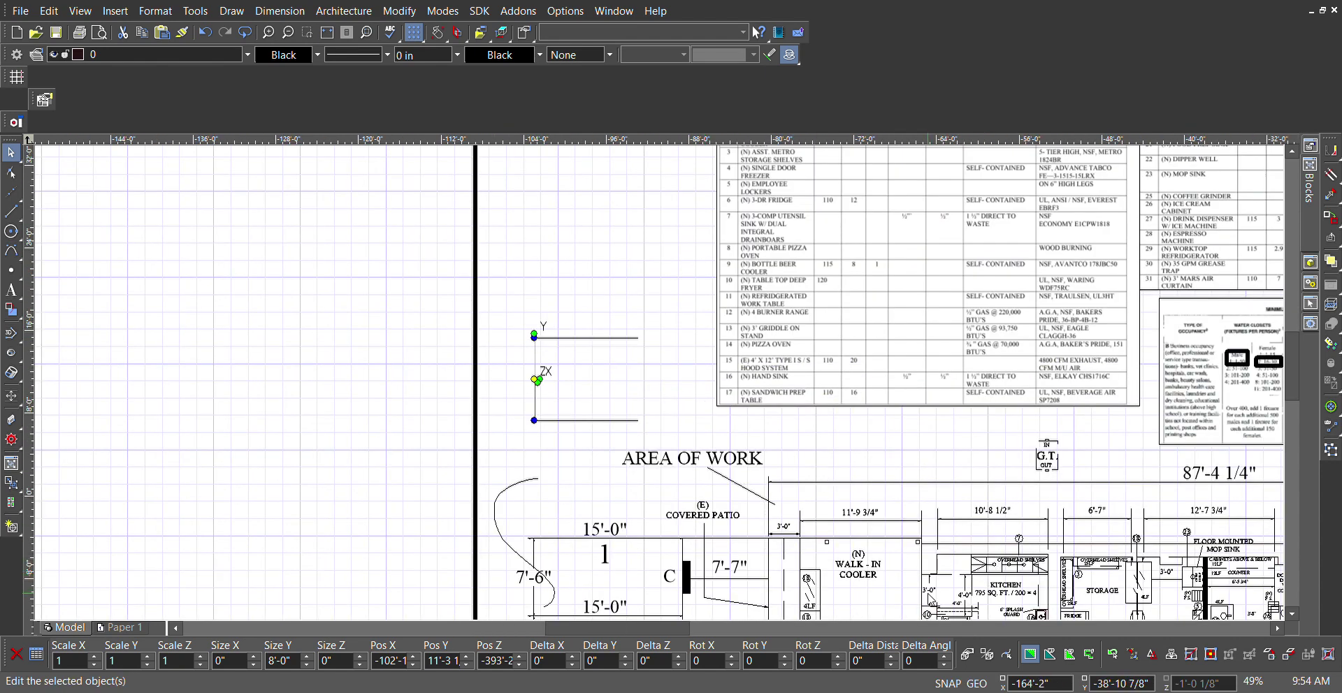
scroll(929, 595, "up", 3)
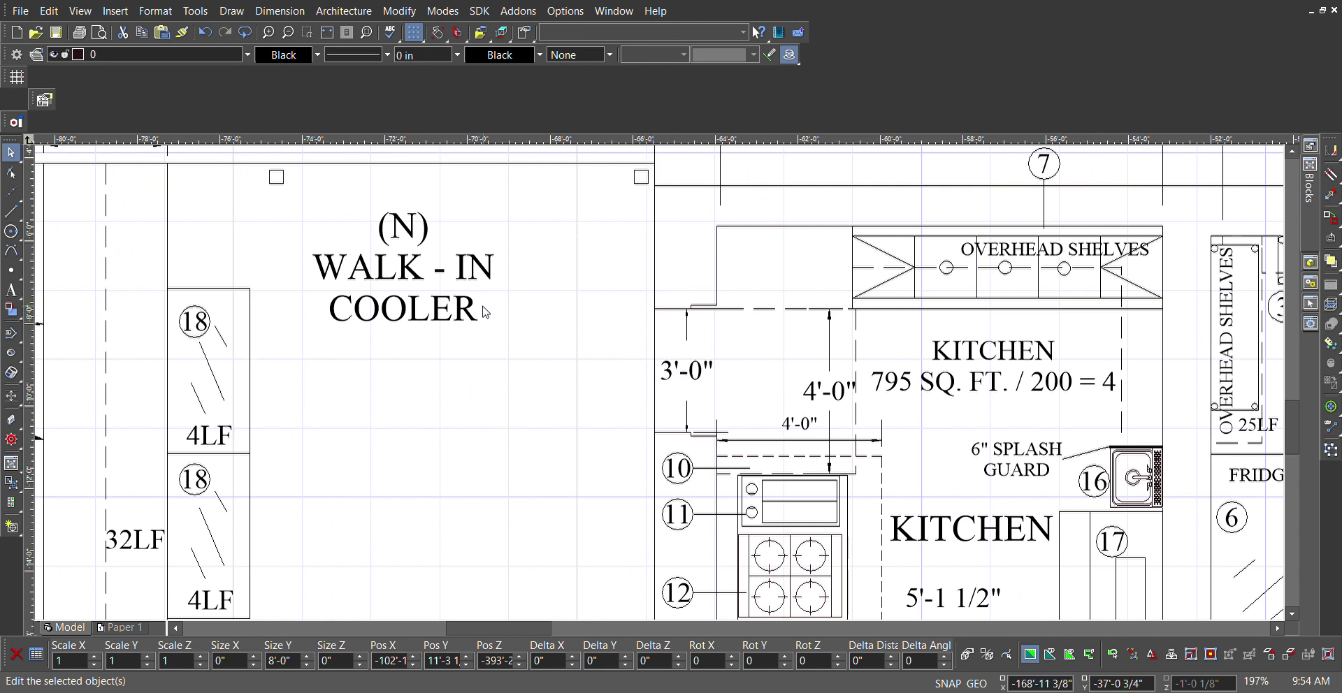
scroll(603, 351, "down", 3)
scroll(515, 293, "up", 5)
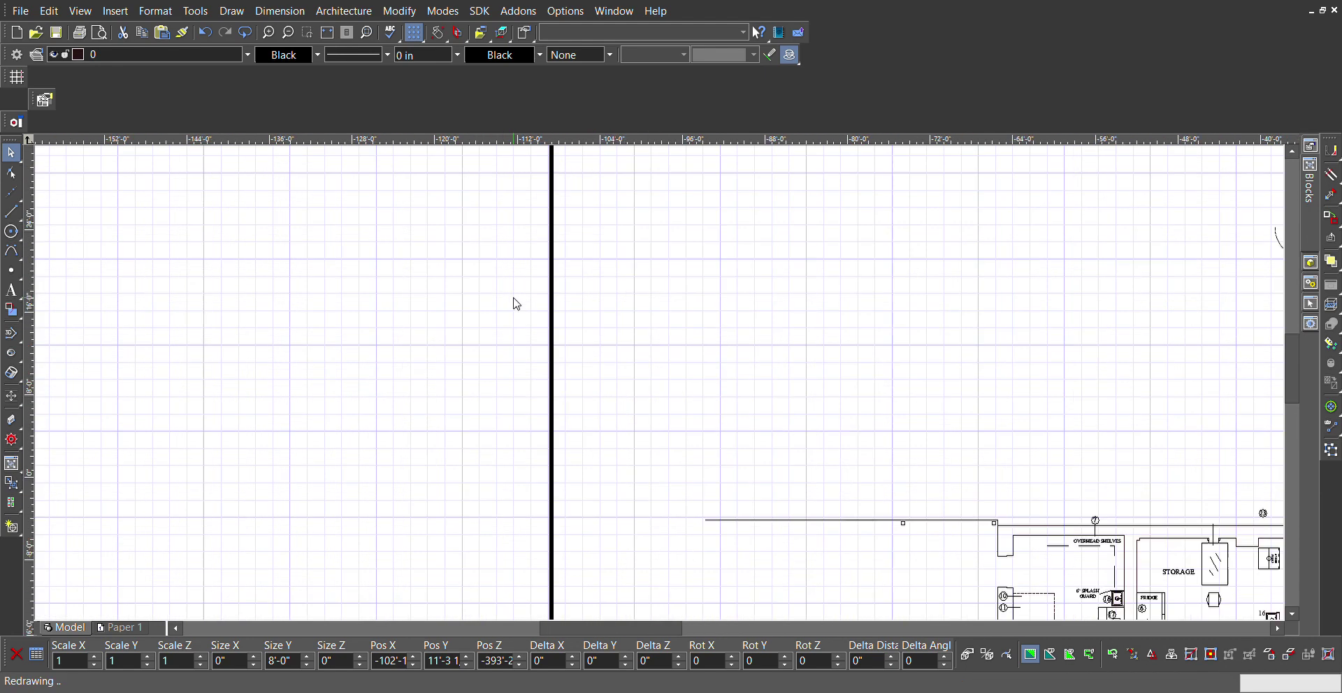
scroll(659, 384, "down", 2)
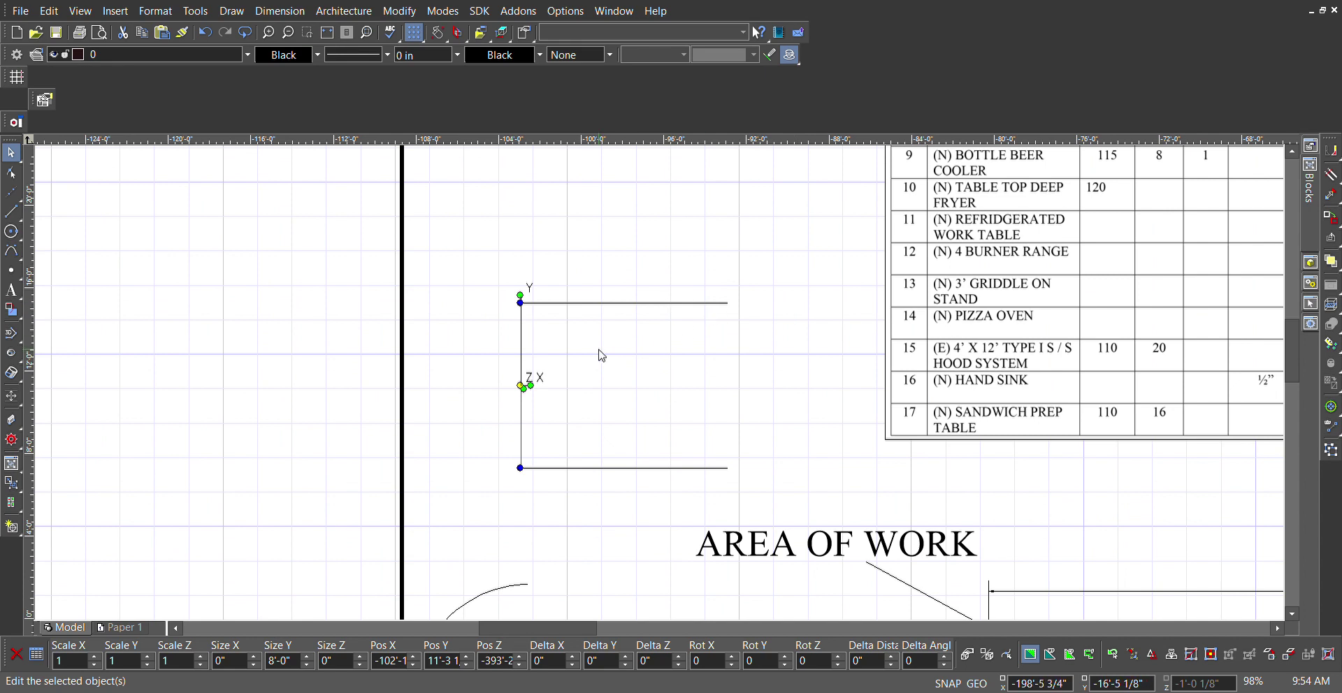
scroll(663, 390, "up", 2)
scroll(651, 418, "down", 1)
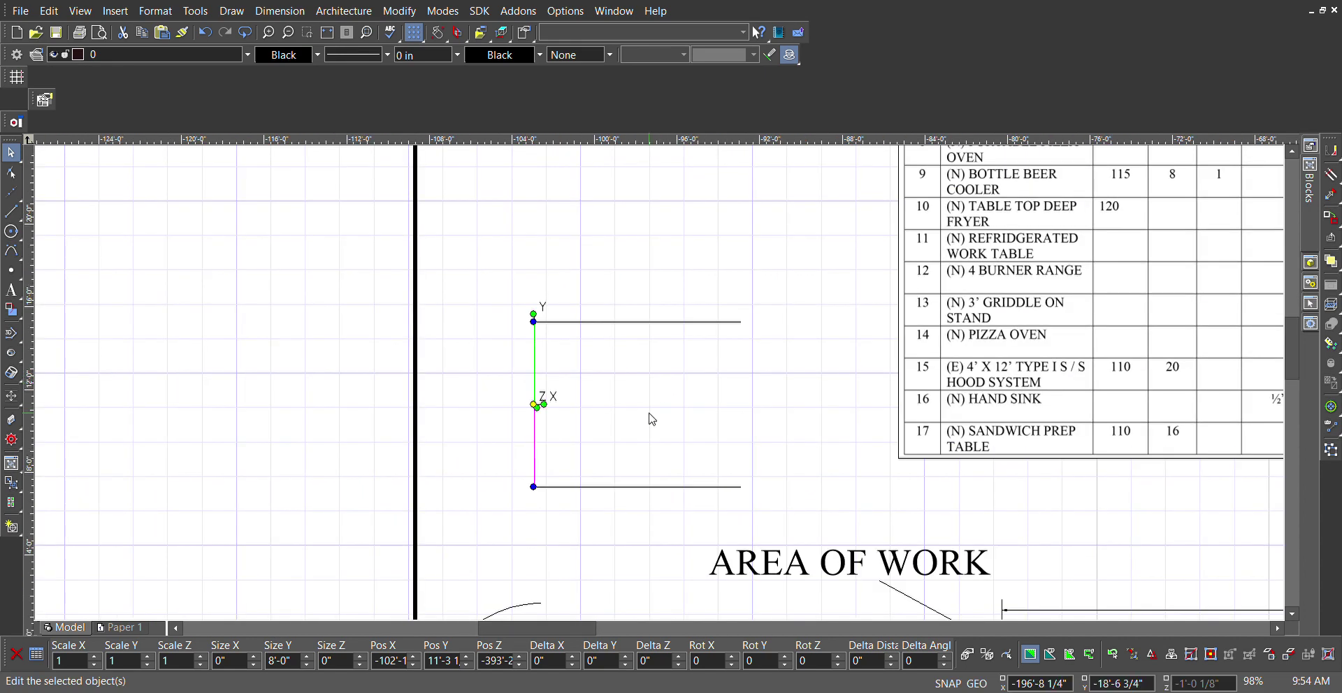
scroll(662, 371, "up", 1)
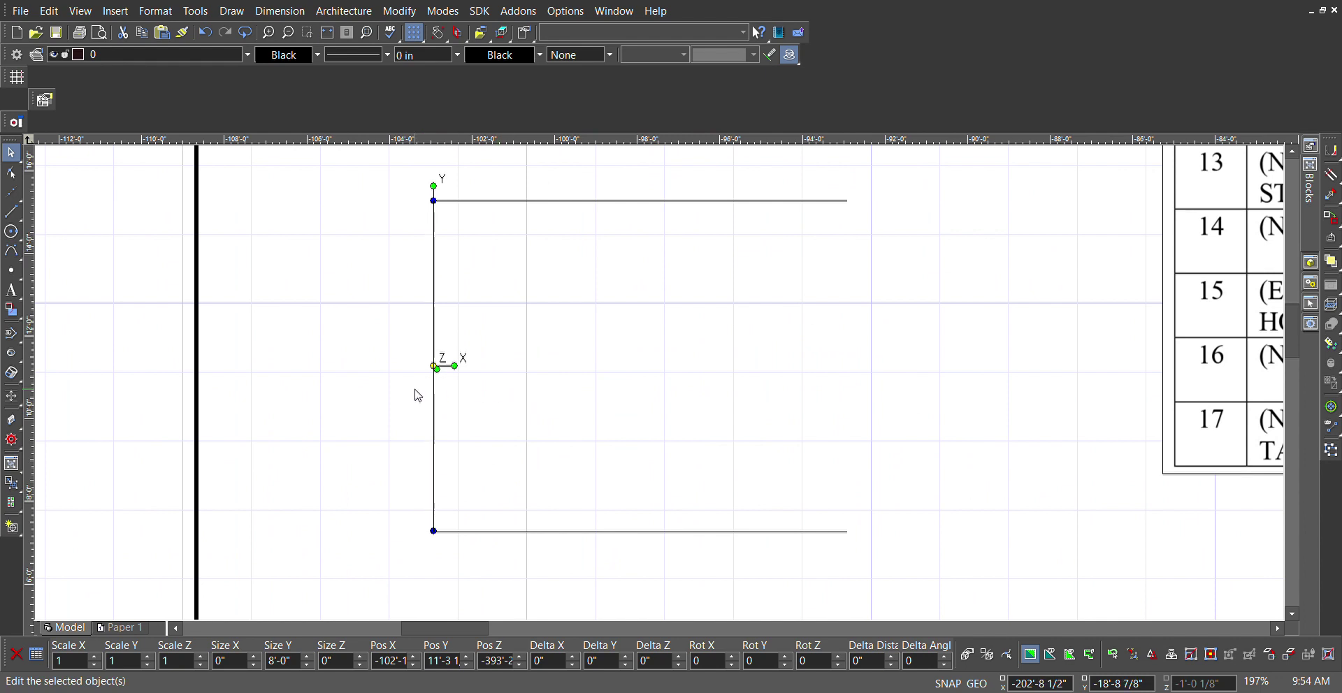
double_click(561, 665)
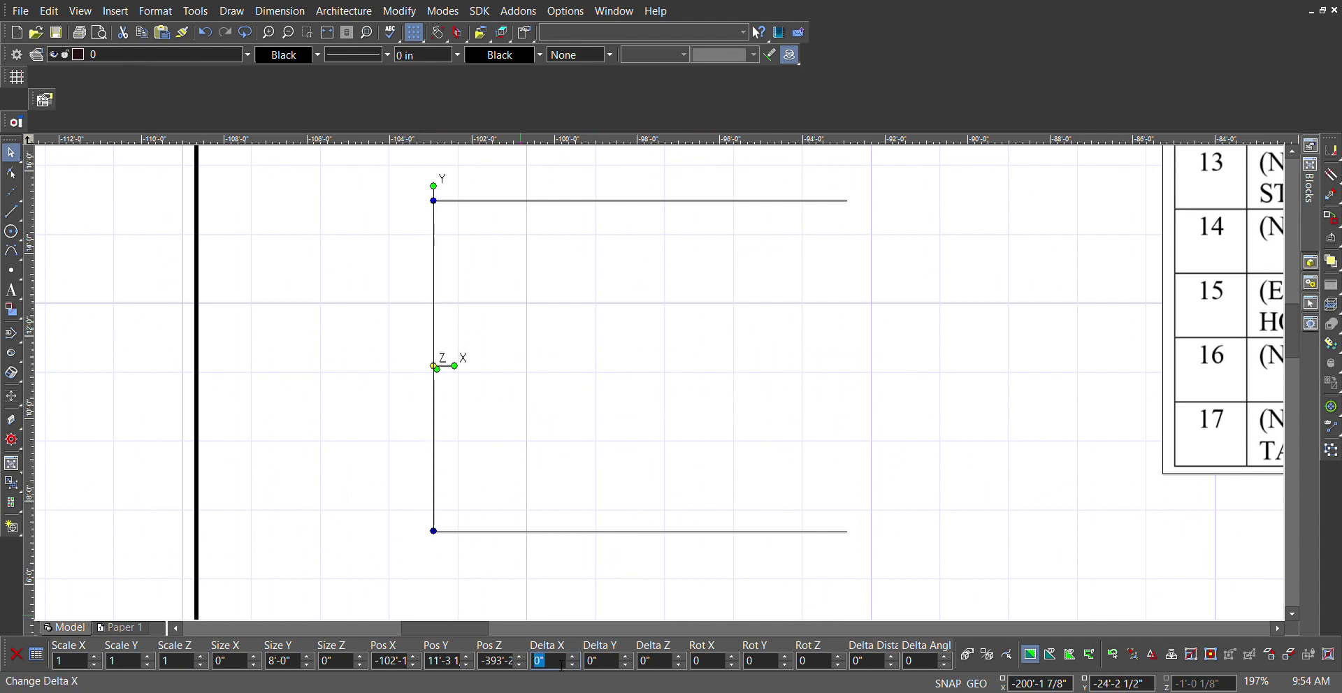
type("4")
key("Return")
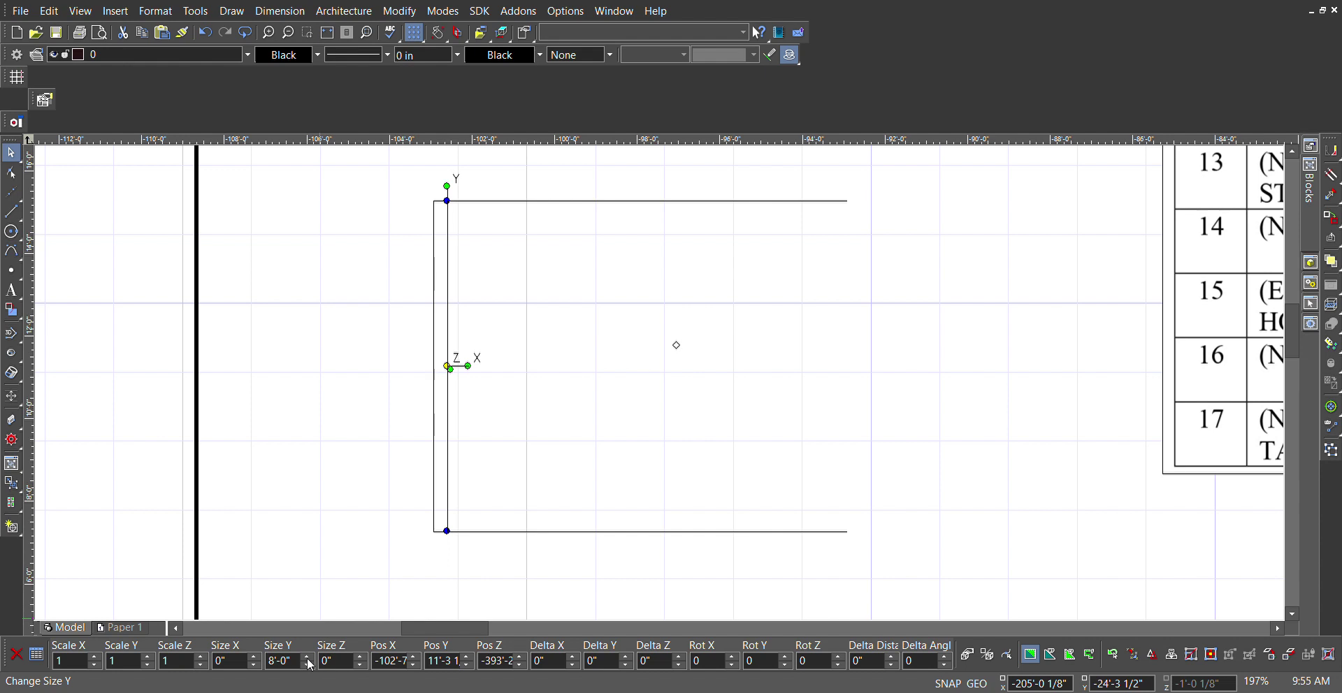
- Set the length of the copied inner vertical line to 7'-4"
left_click(308, 658)
type("7' 4")
key("Return")
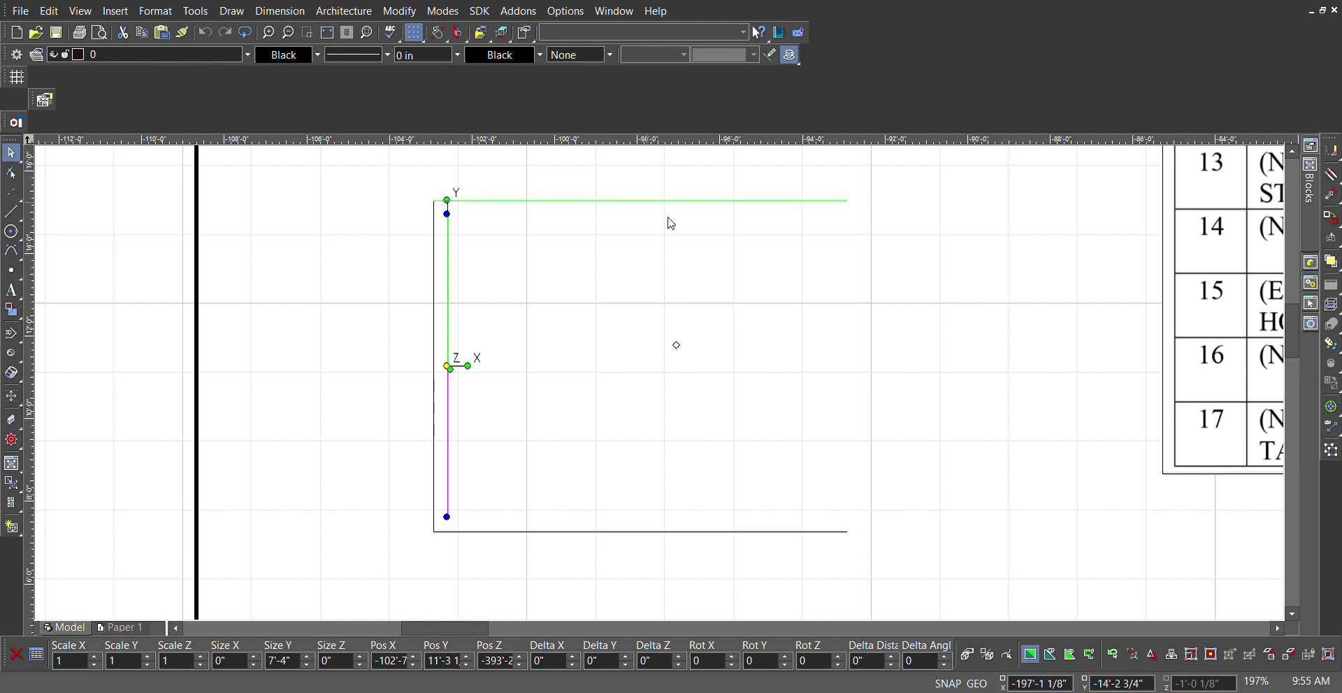
- Copy the upper horizontal wall line inward with a Delta Y of -4 inches
left_click(671, 223)
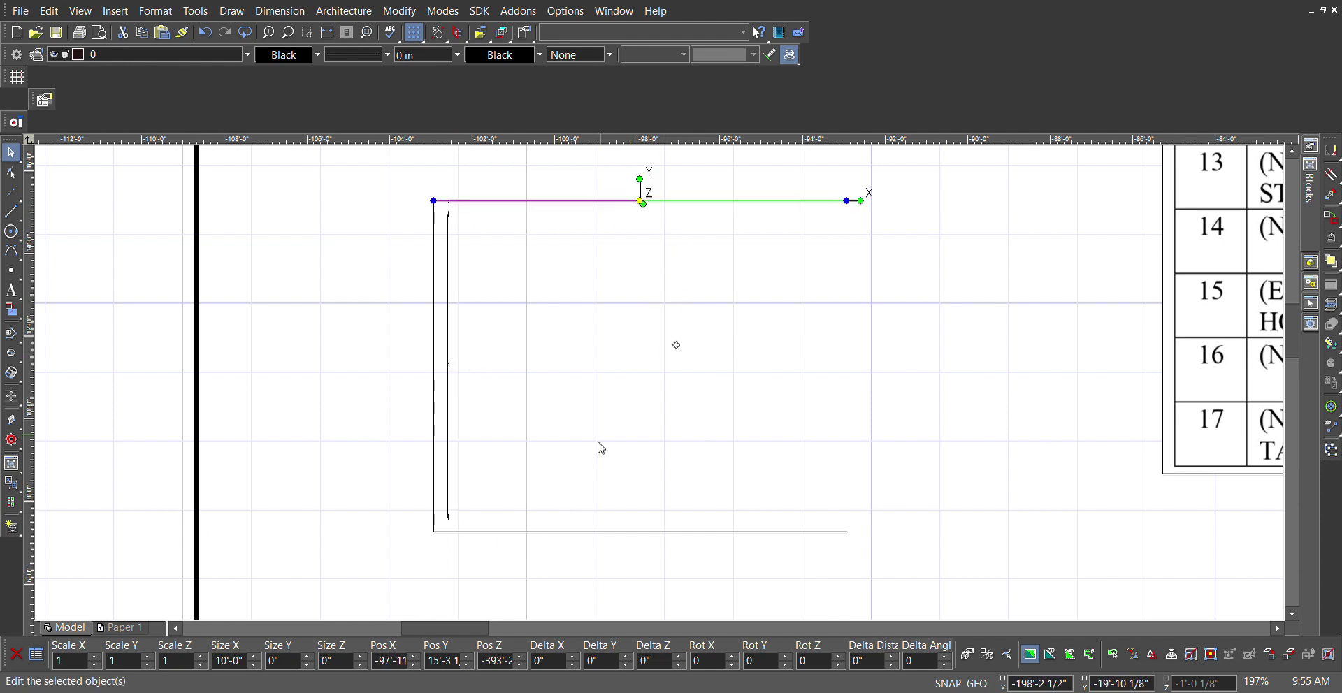
left_click(616, 661)
double_click(616, 661)
type("-4")
key("Return")
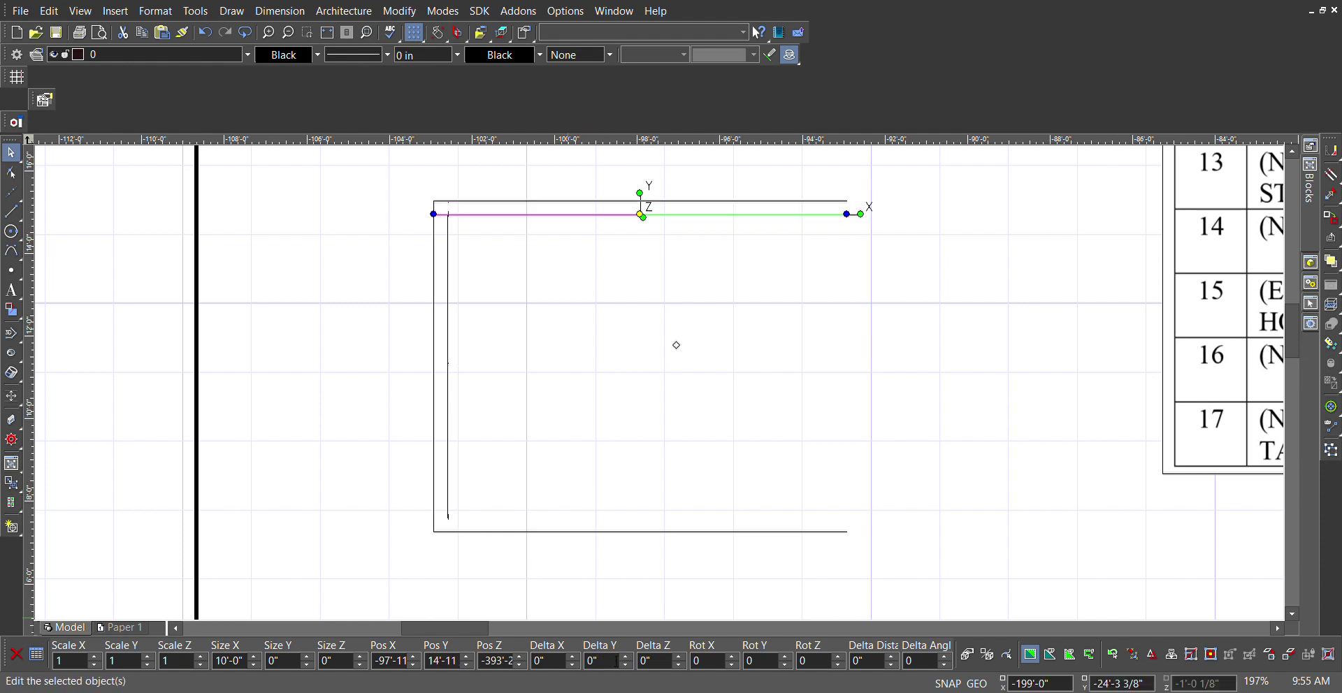
- Set the length of the copied upper inner line to 9'-4" and deselect it
left_click(255, 656)
type("9' 4")
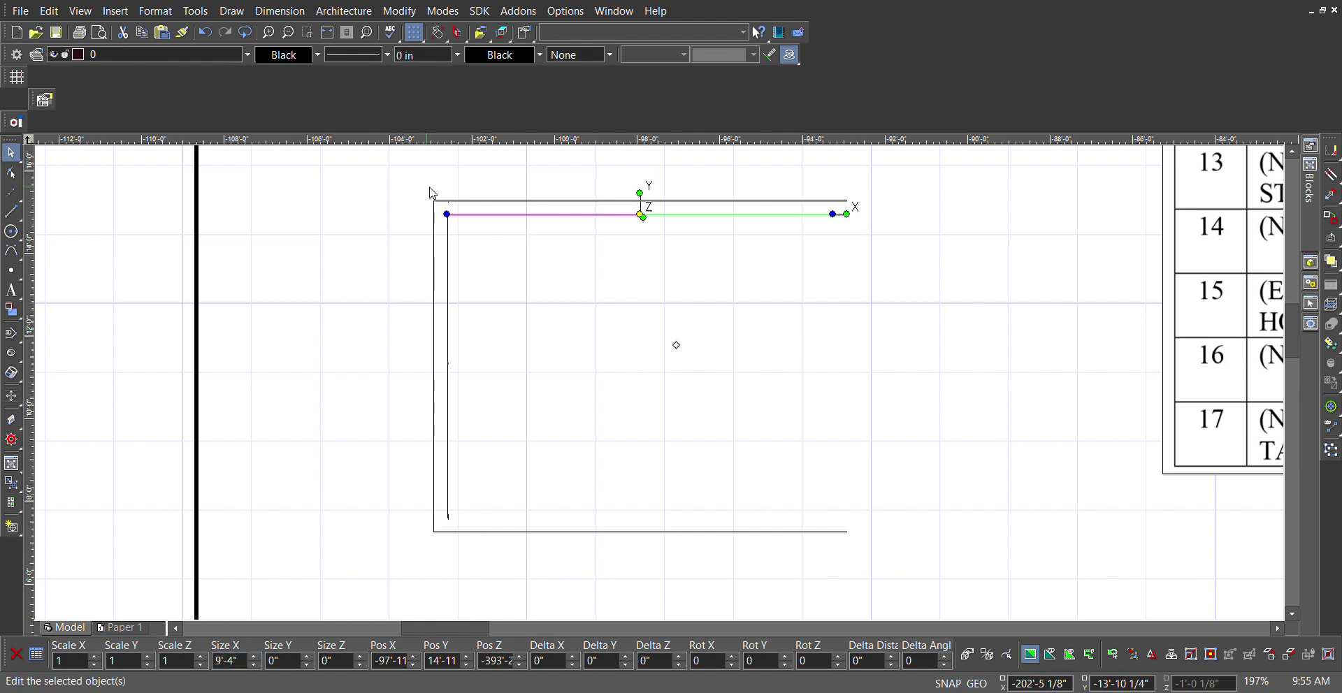
key("Return")
left_click(459, 265)
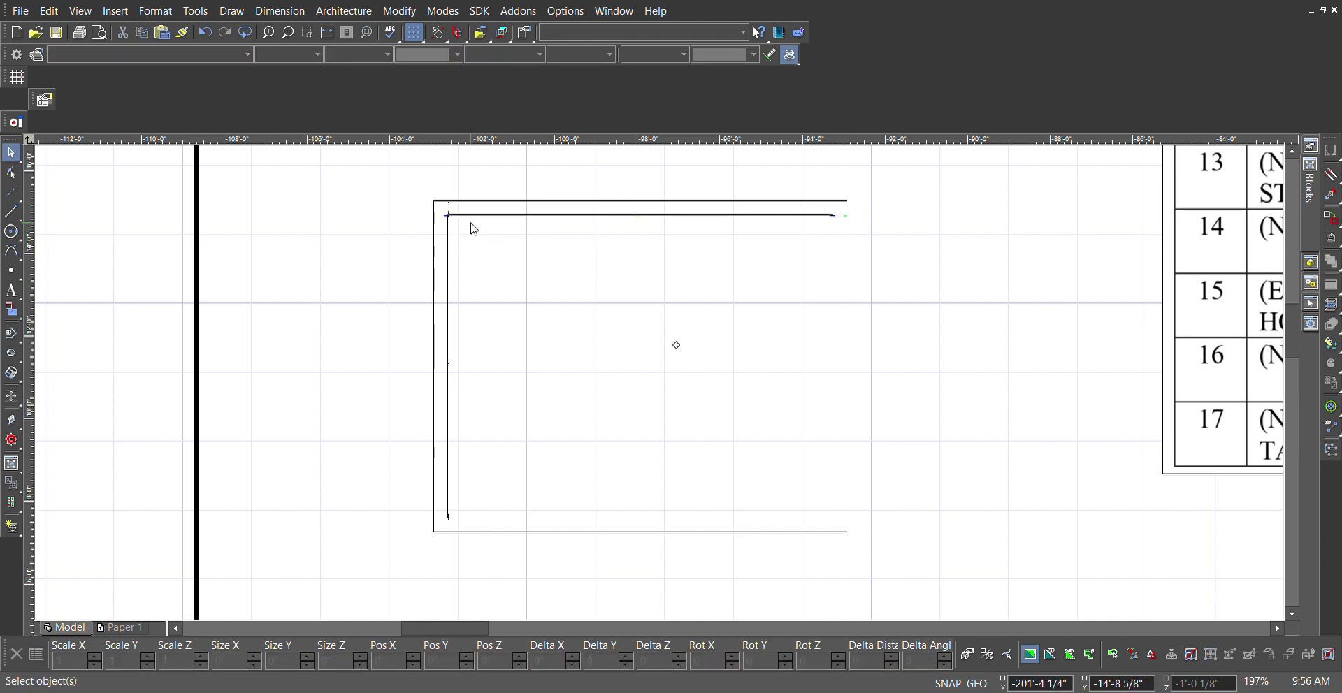
scroll(458, 220, "up", 2)
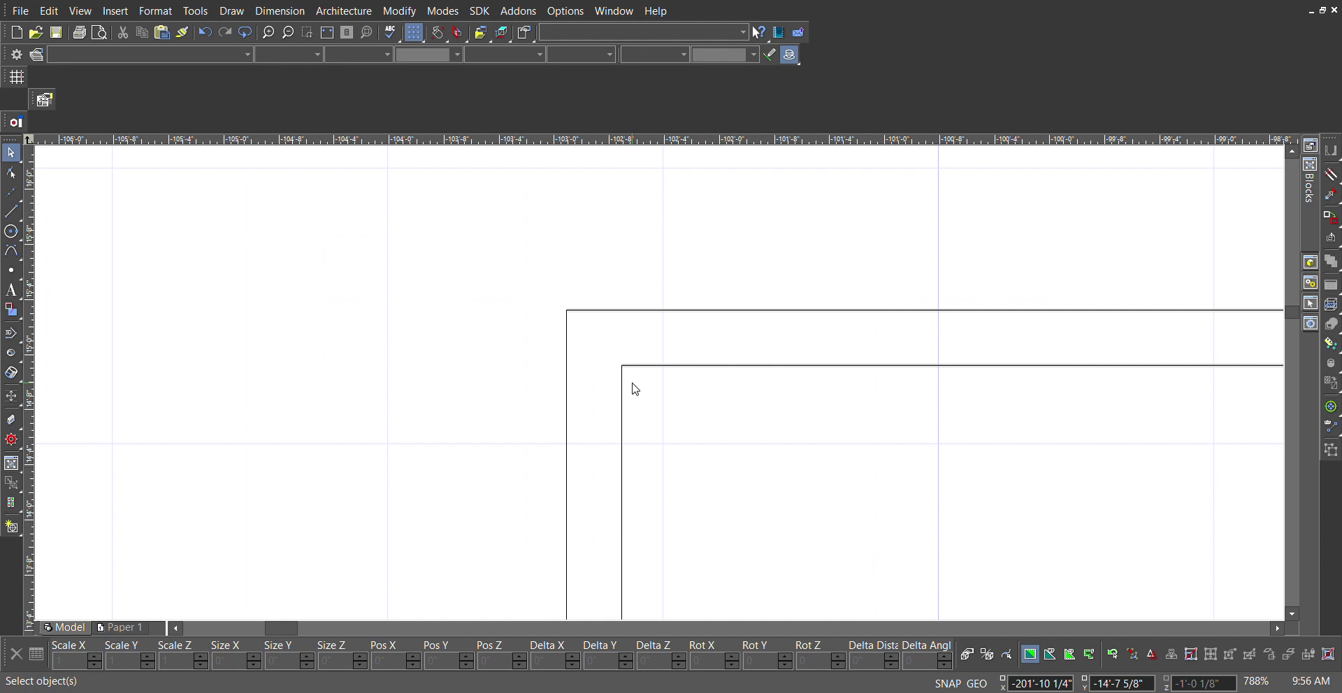
- Copy the lower horizontal wall line inward with a Delta Y of 4 inches
scroll(659, 387, "down", 3)
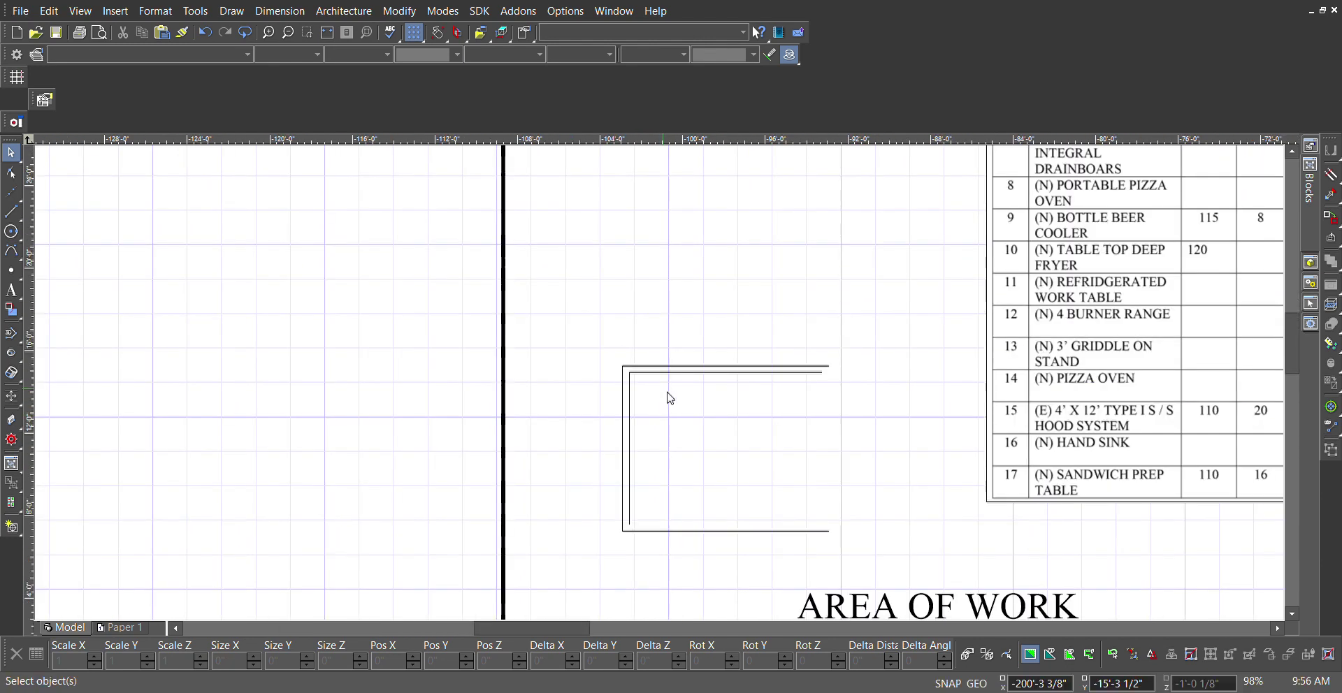
scroll(743, 526, "up", 1)
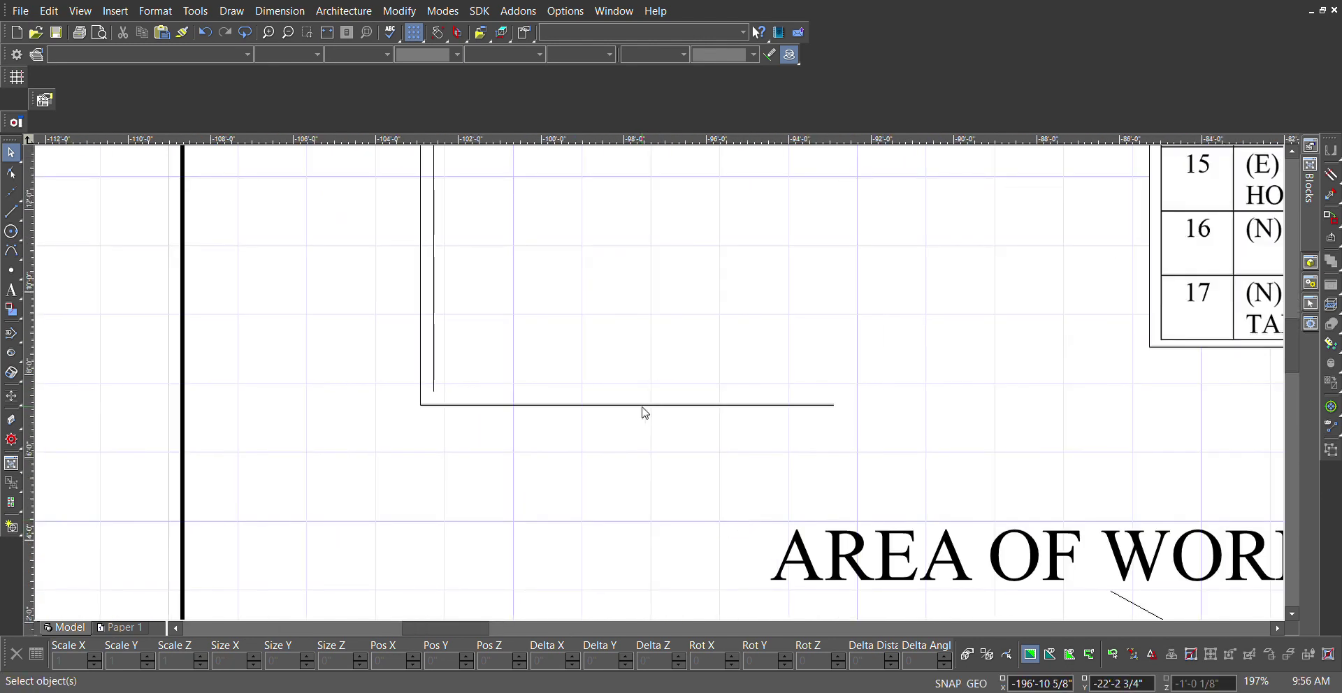
left_click(669, 415)
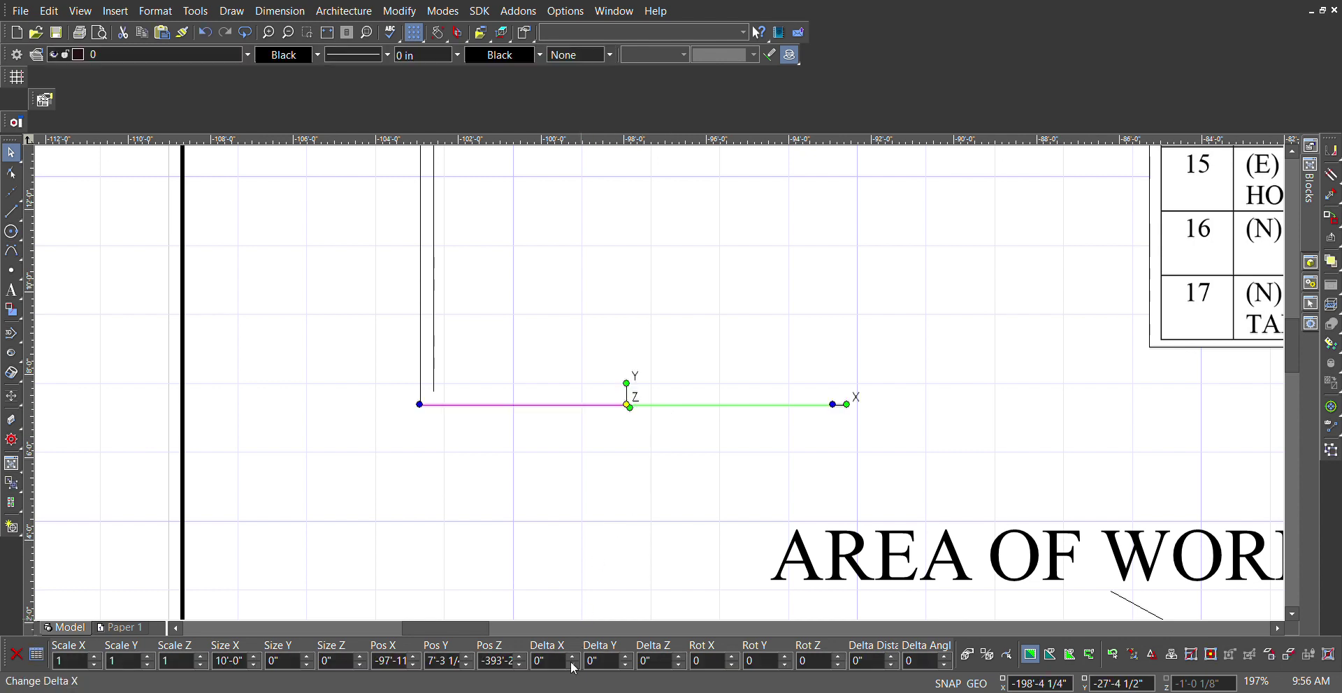
left_click(609, 661)
type("4")
key("Return")
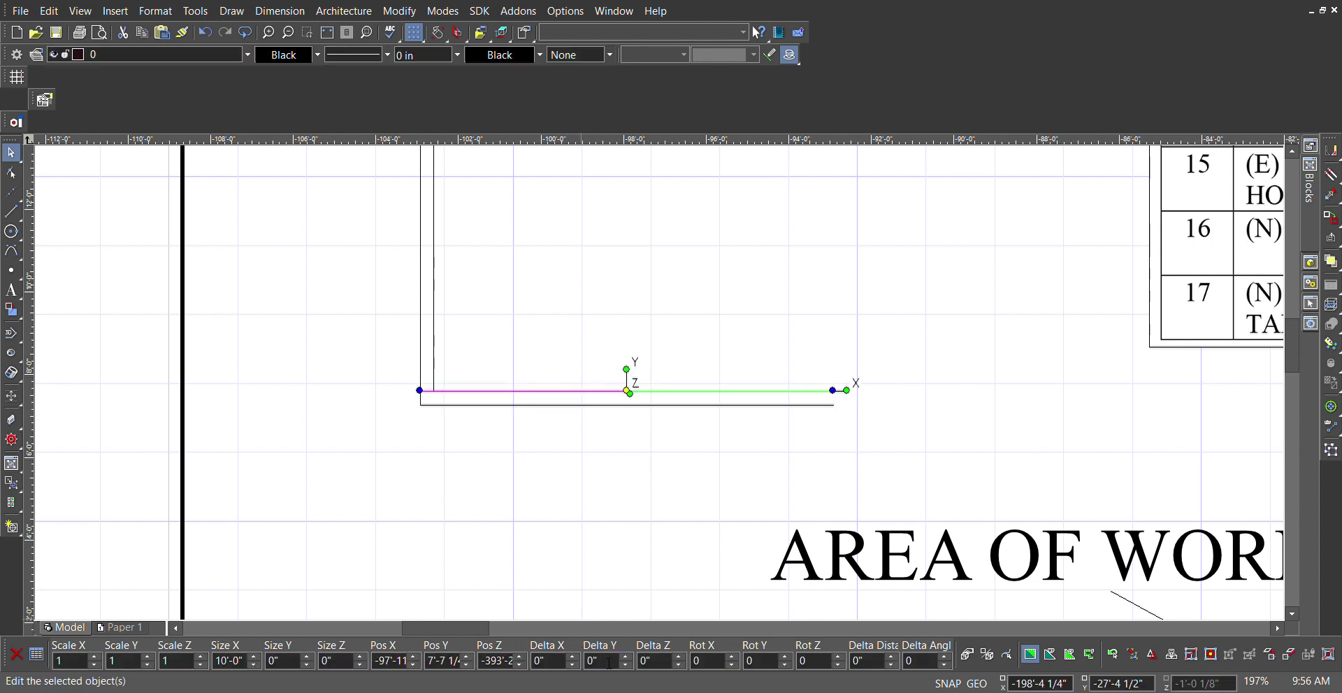
- Set the length of the copied lower inner line to 9'-4" and deselect it
left_click(254, 657)
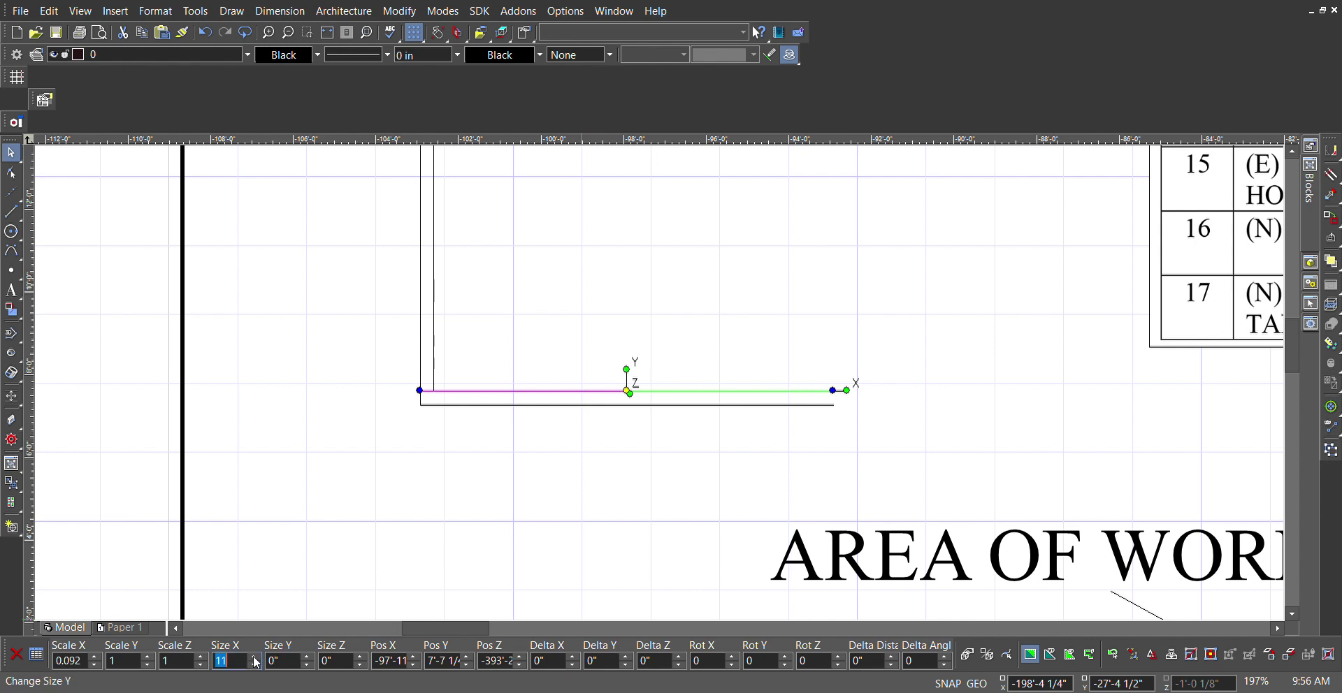
type("9'4")
key("Return")
key("Escape")
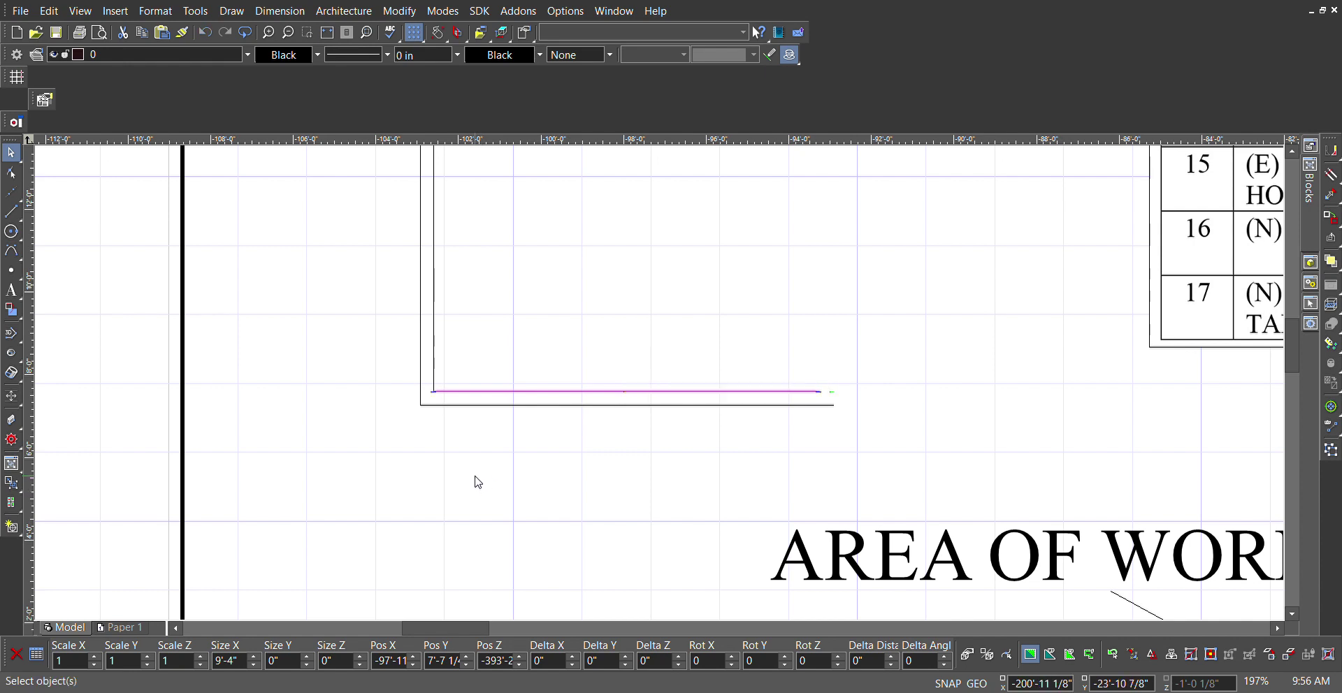
scroll(455, 405, "up", 2)
scroll(656, 367, "down", 4)
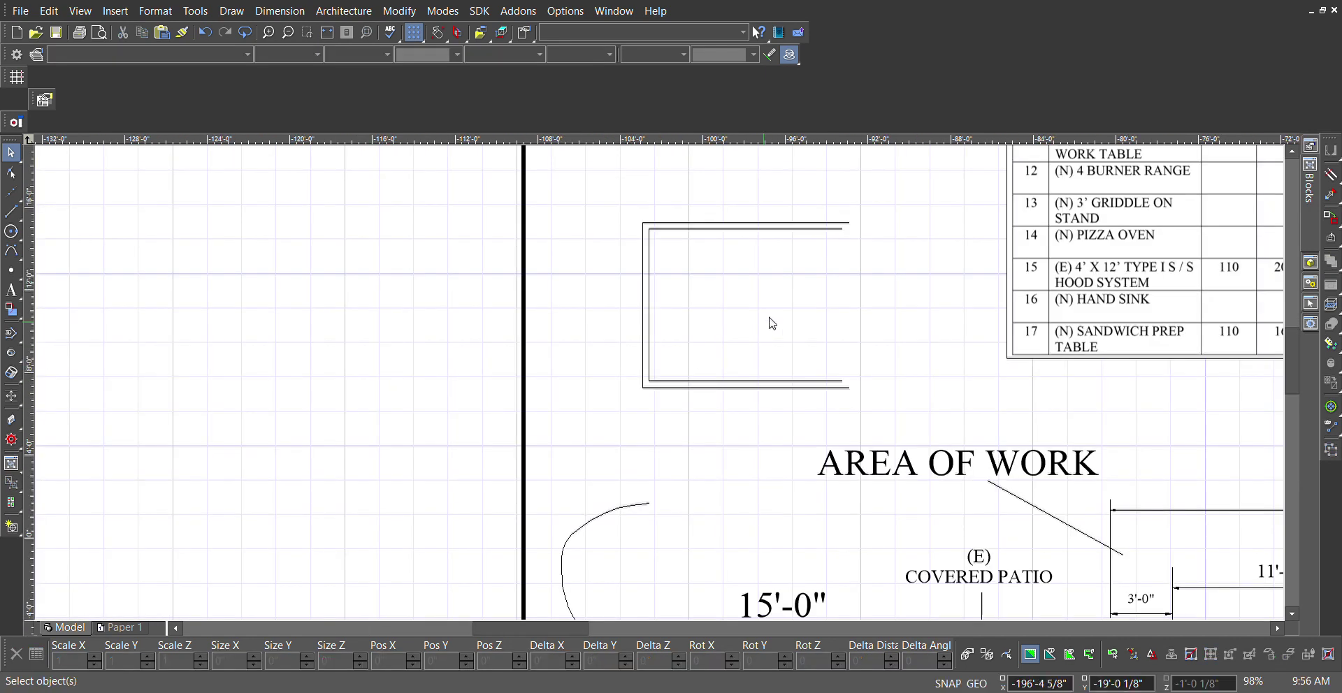
- Insert the walkindoorright block beside the open end of the walls and rotate it 180 degrees about Z
scroll(853, 299, "up", 2)
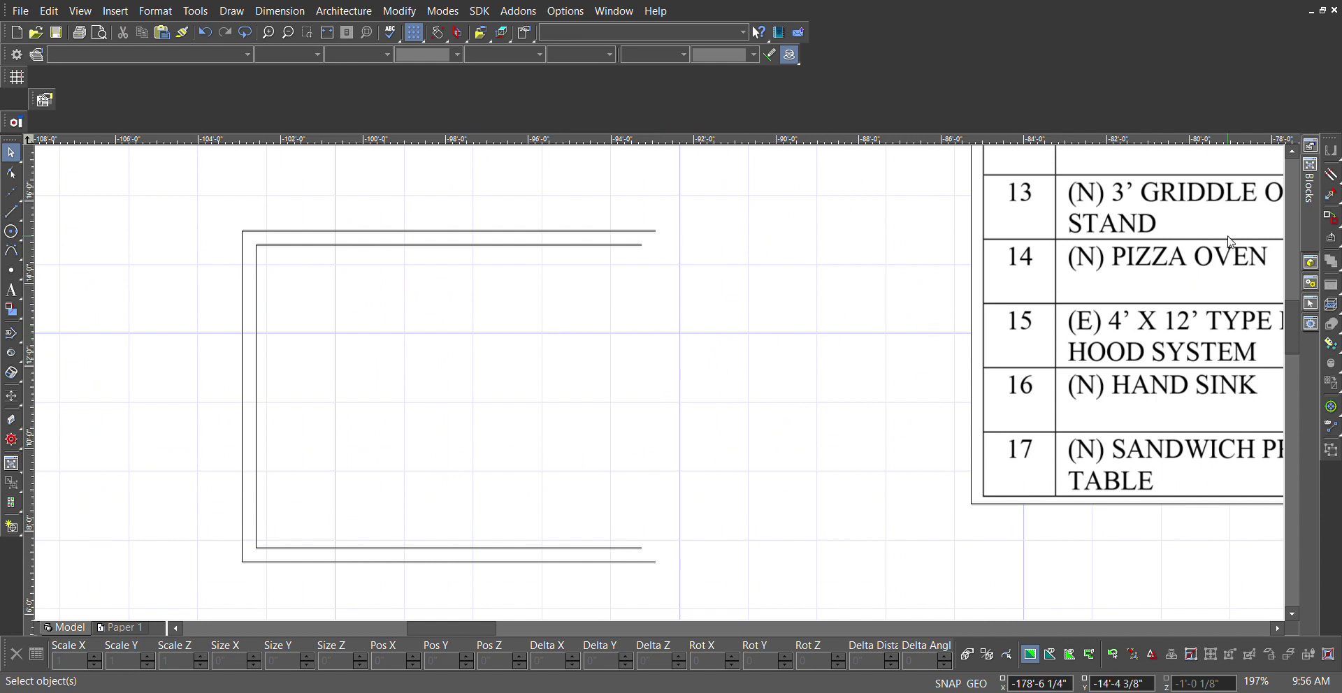
mouse_move(1311, 209)
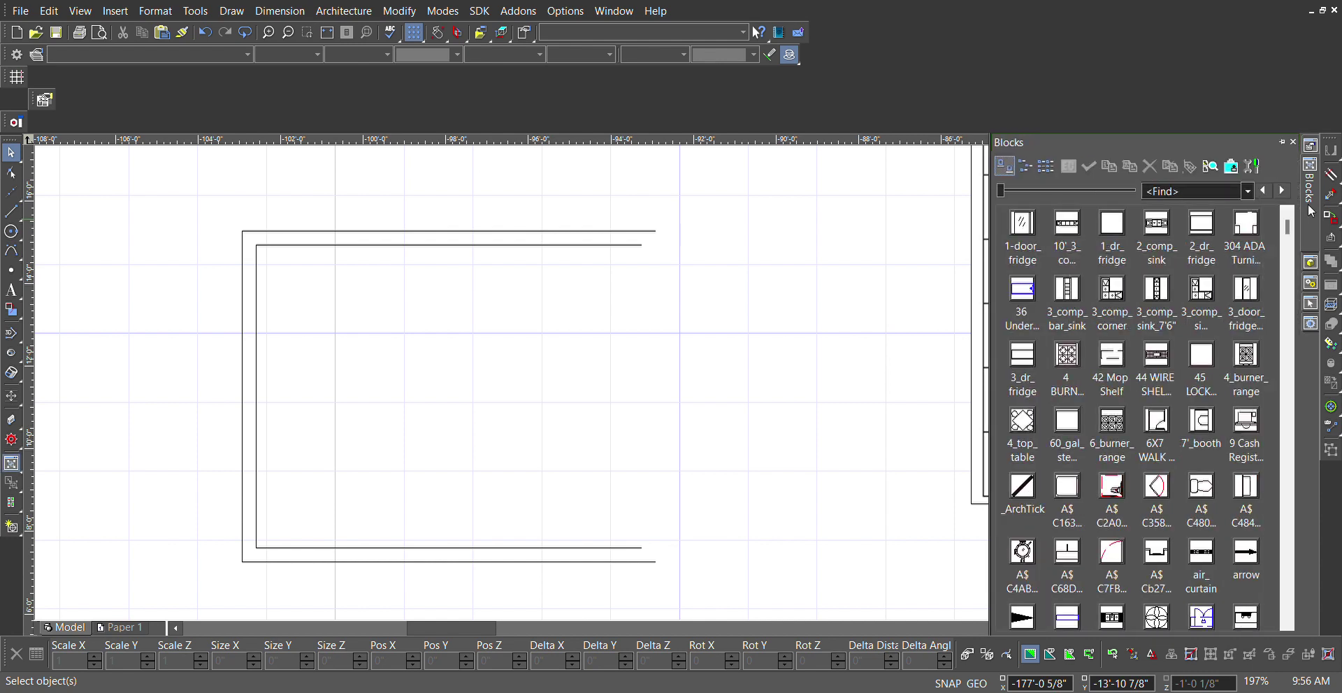
left_click(1163, 301)
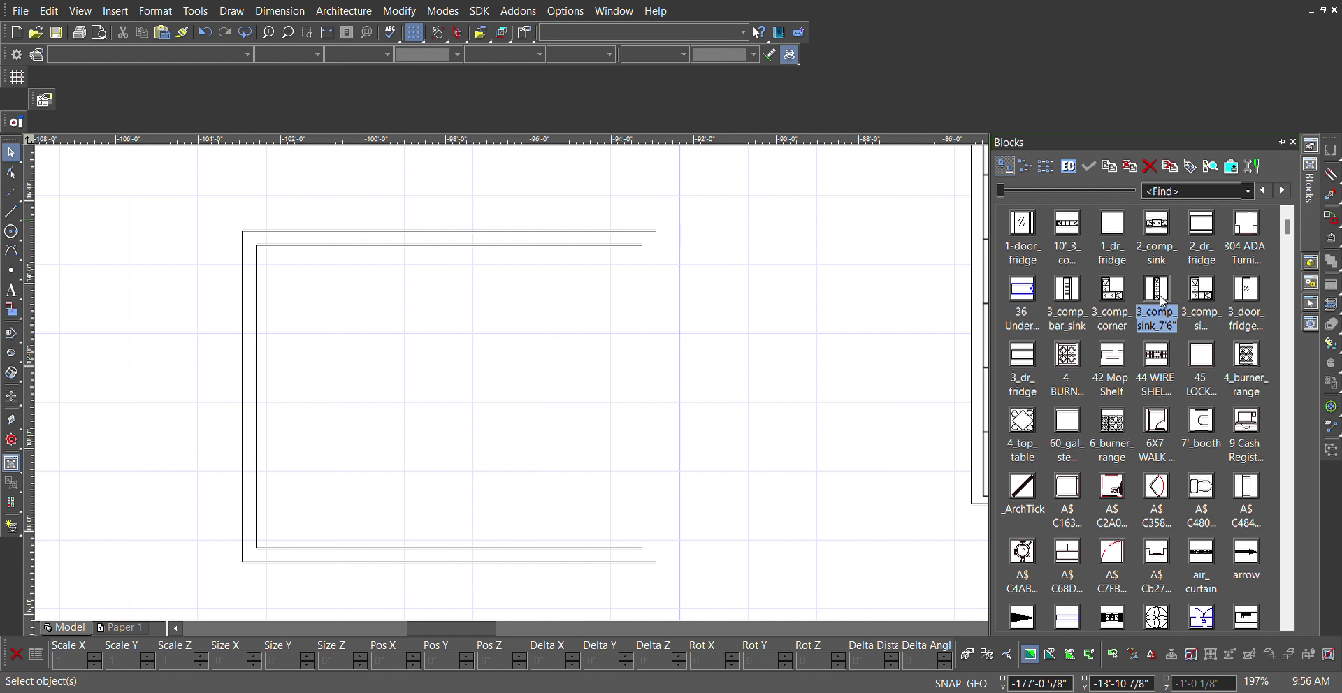
key("w")
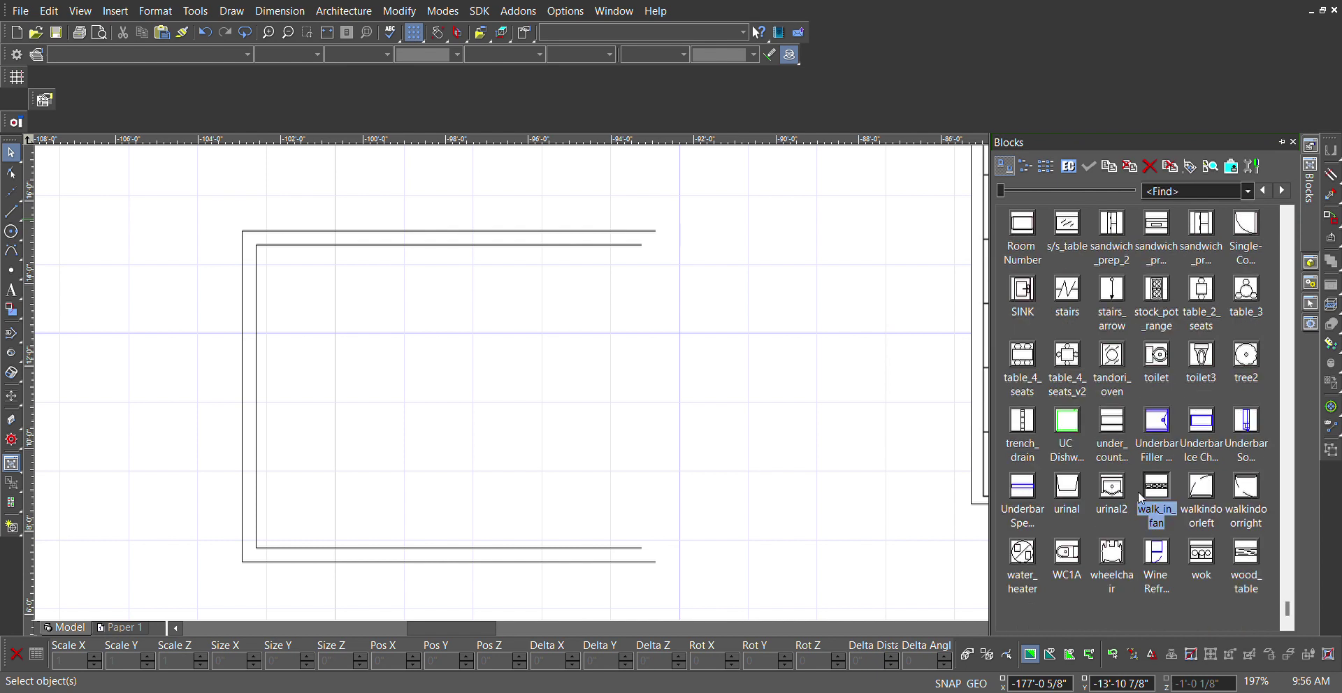
left_click(1245, 505)
left_click_drag(1158, 476, 743, 414)
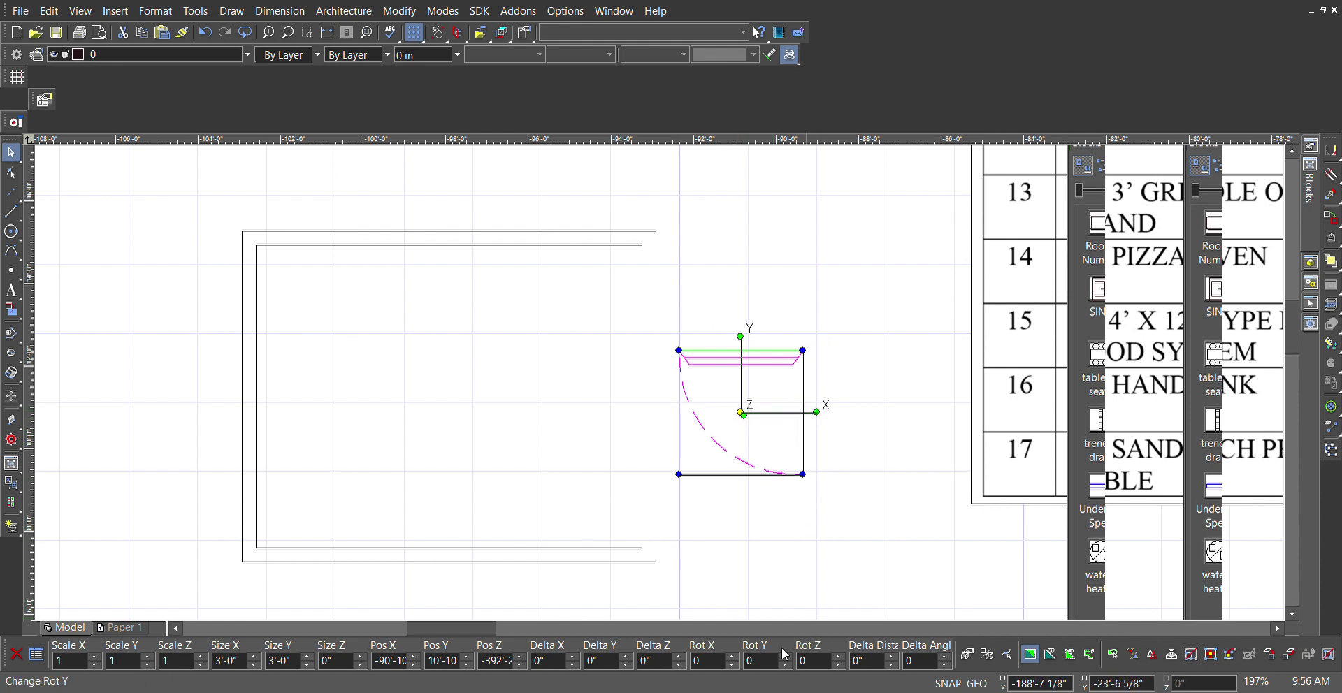
double_click(820, 666)
key("Return")
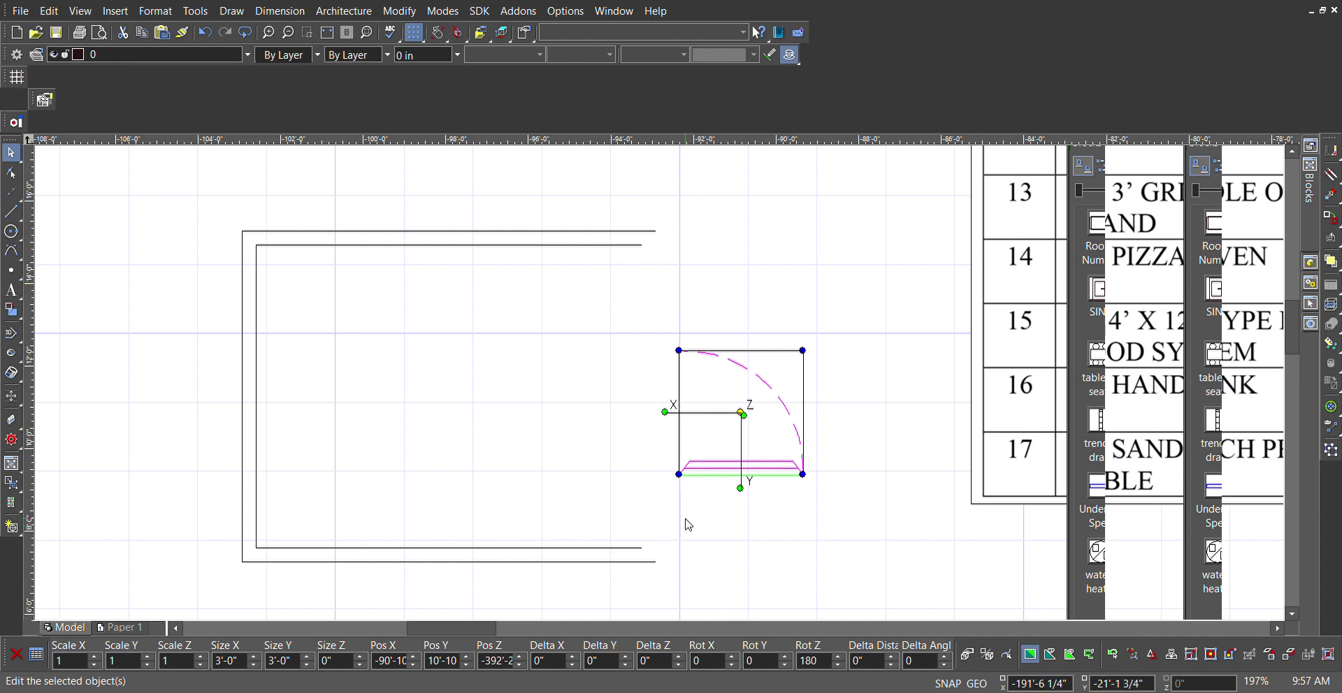
- Relocate the door block's reference point to its lower-left corner
scroll(684, 491, "up", 2)
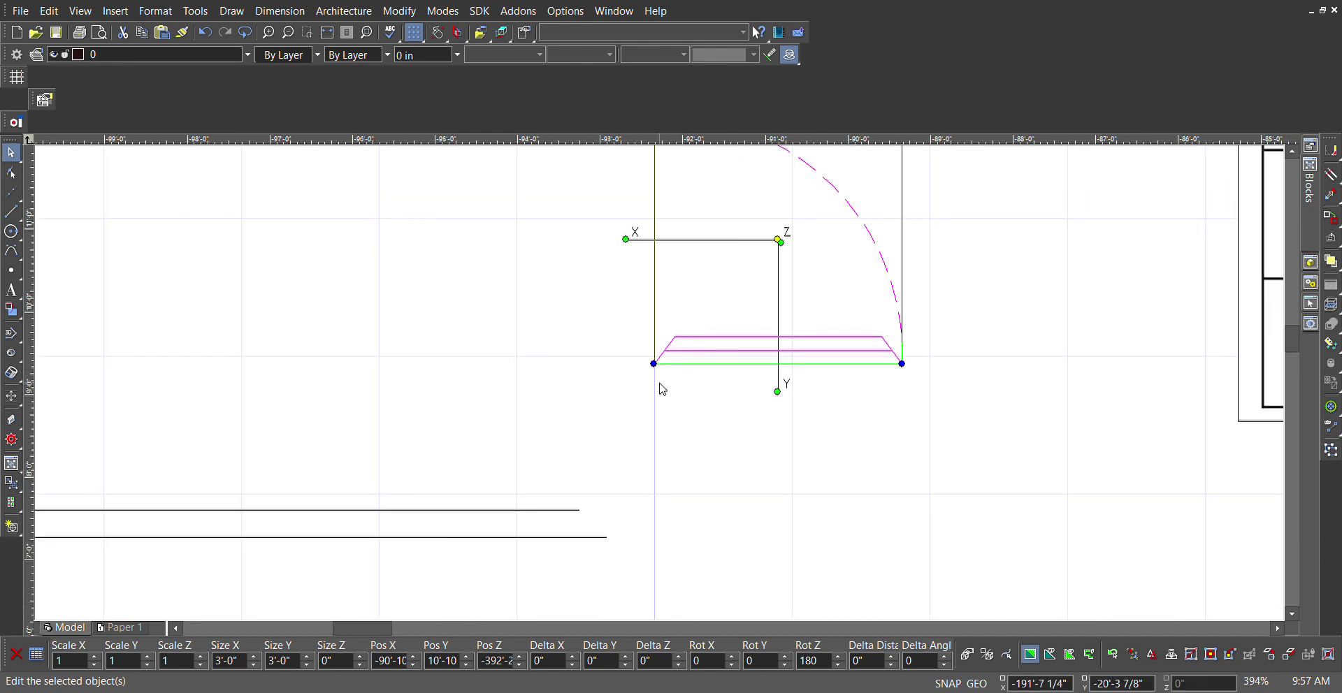
key("e")
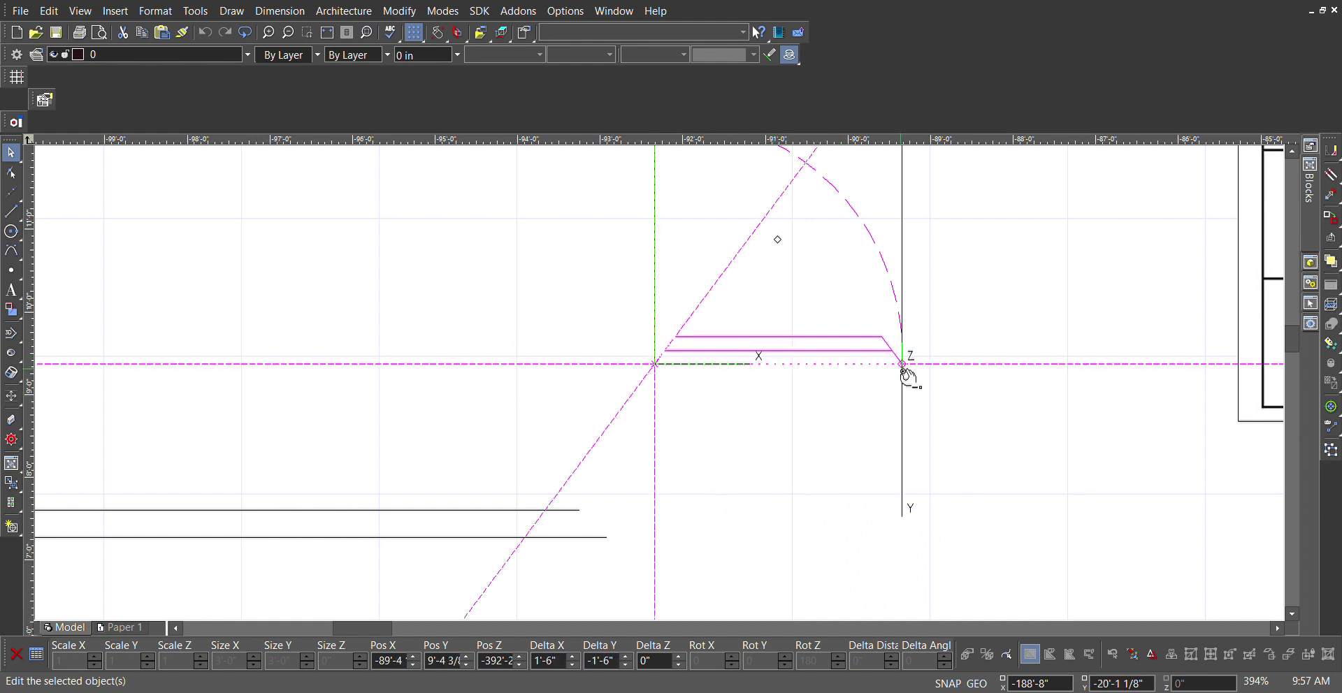
left_click(657, 365)
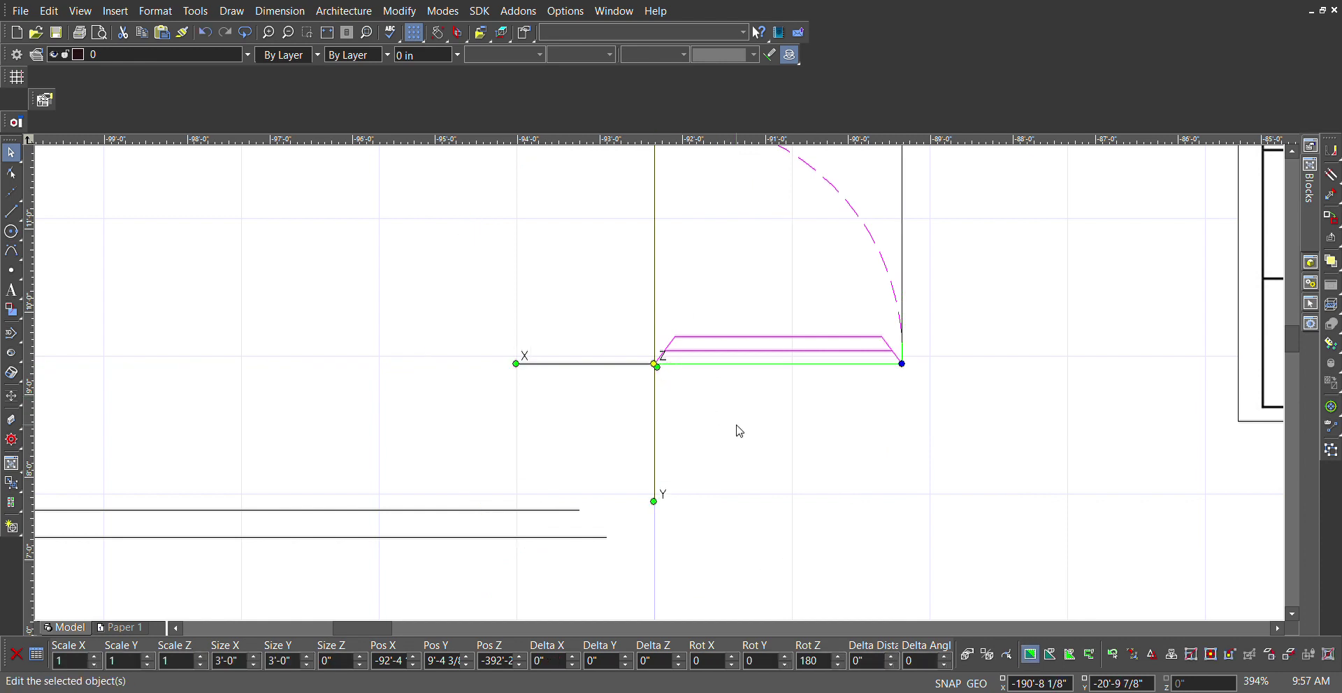
- Move the door block by its reference point onto the right endpoint of the lower outer wall line
middle_click_drag(741, 433, 659, 387)
scroll(659, 387, "up", 2)
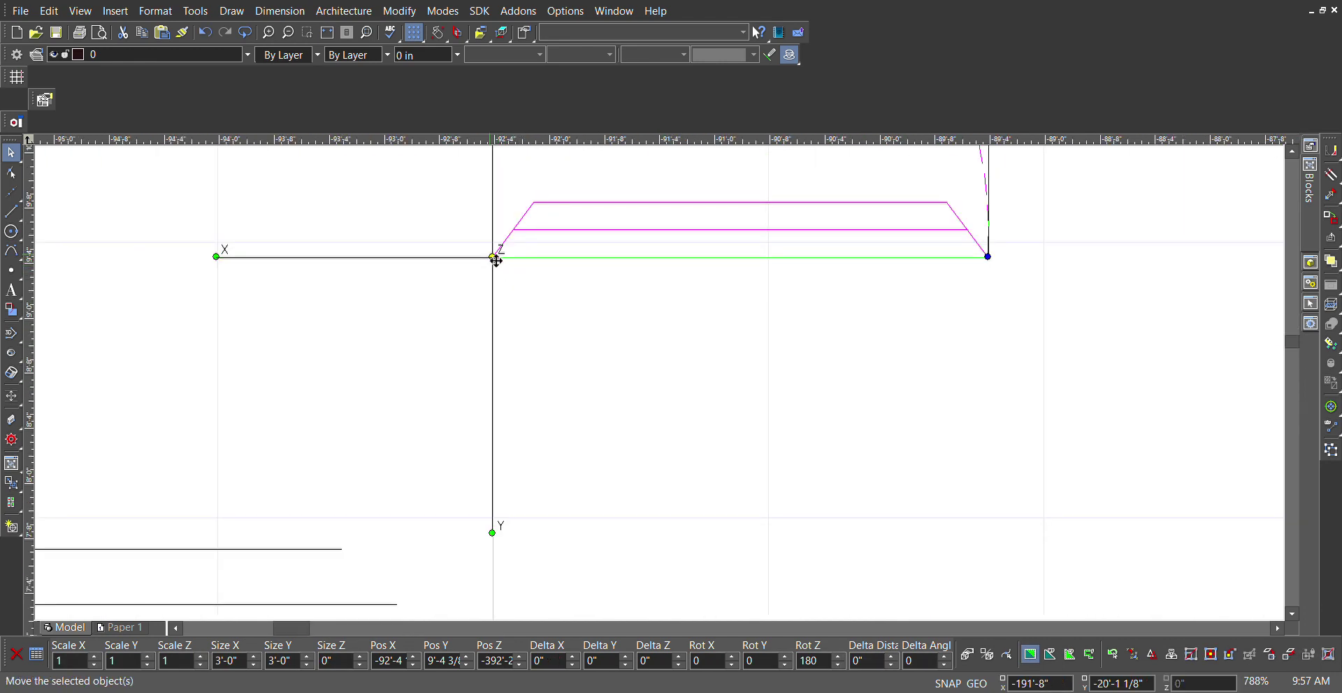
scroll(520, 311, "down", 1)
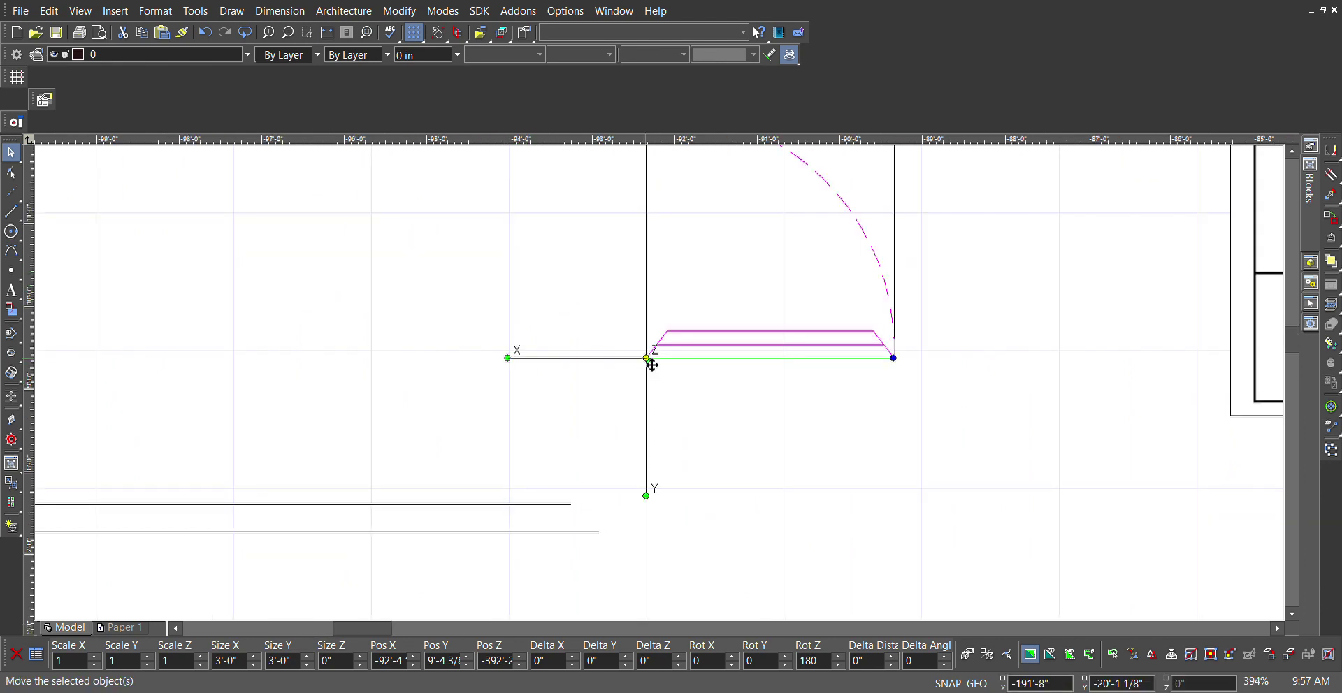
left_click(651, 363)
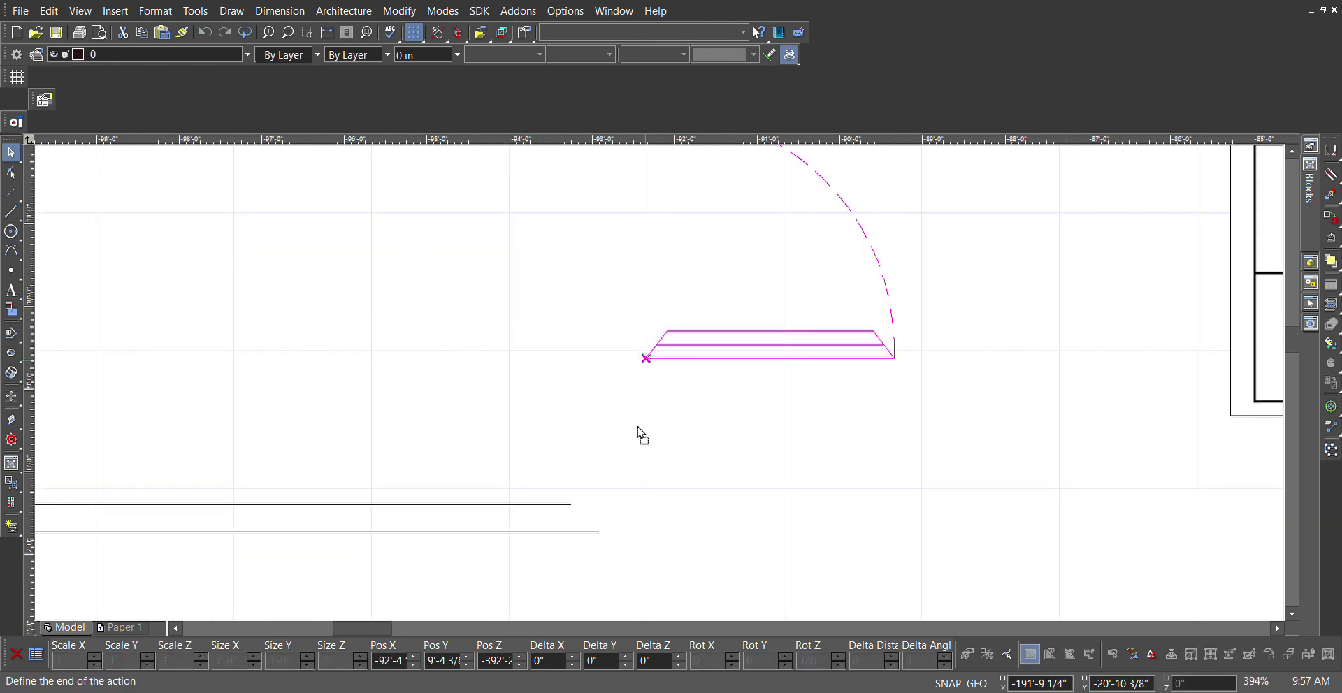
left_click(599, 531)
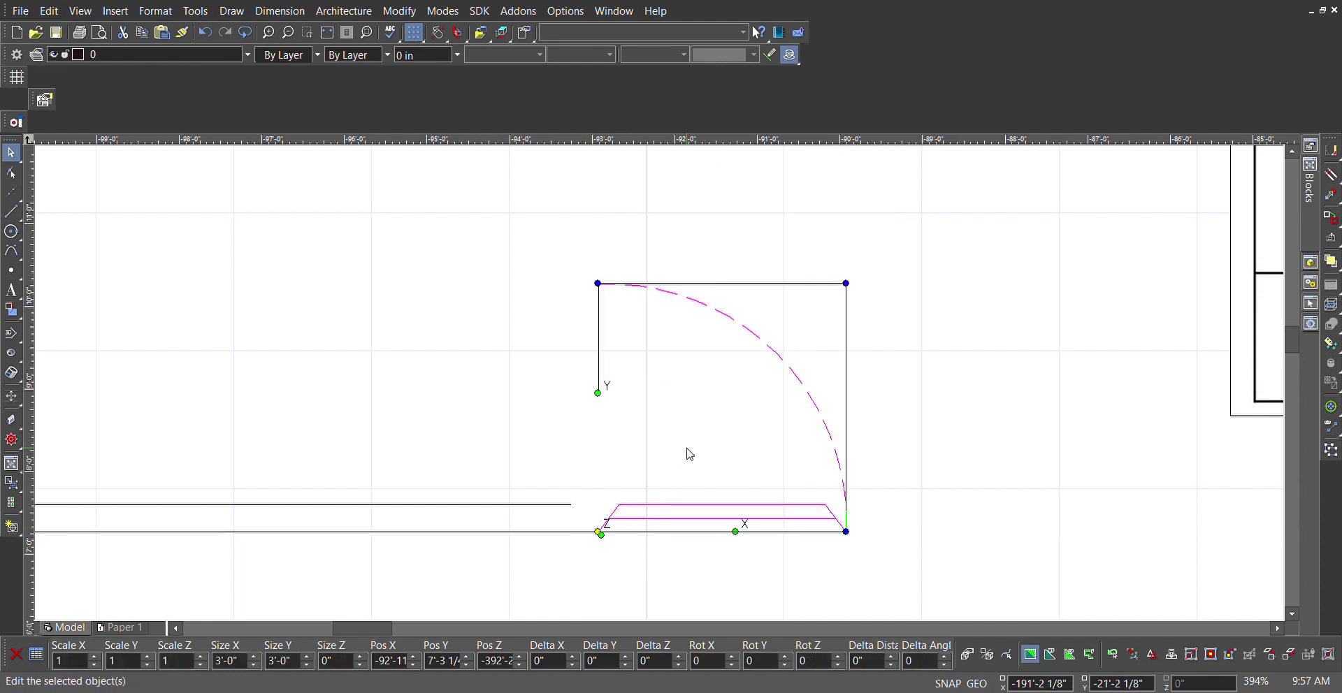
- Relocate the door block's reference point inside the block and move the block freely upward and to the right of the wall end
scroll(660, 387, "down", 6)
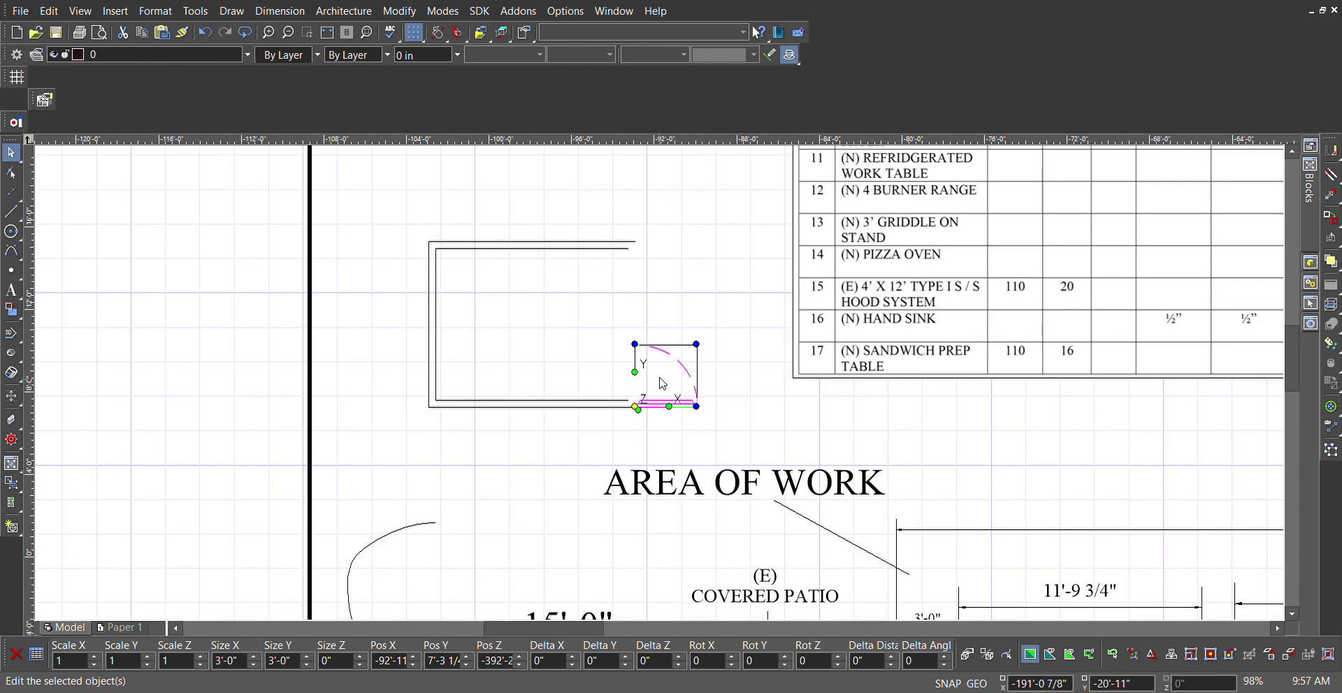
scroll(657, 384, "up", 6)
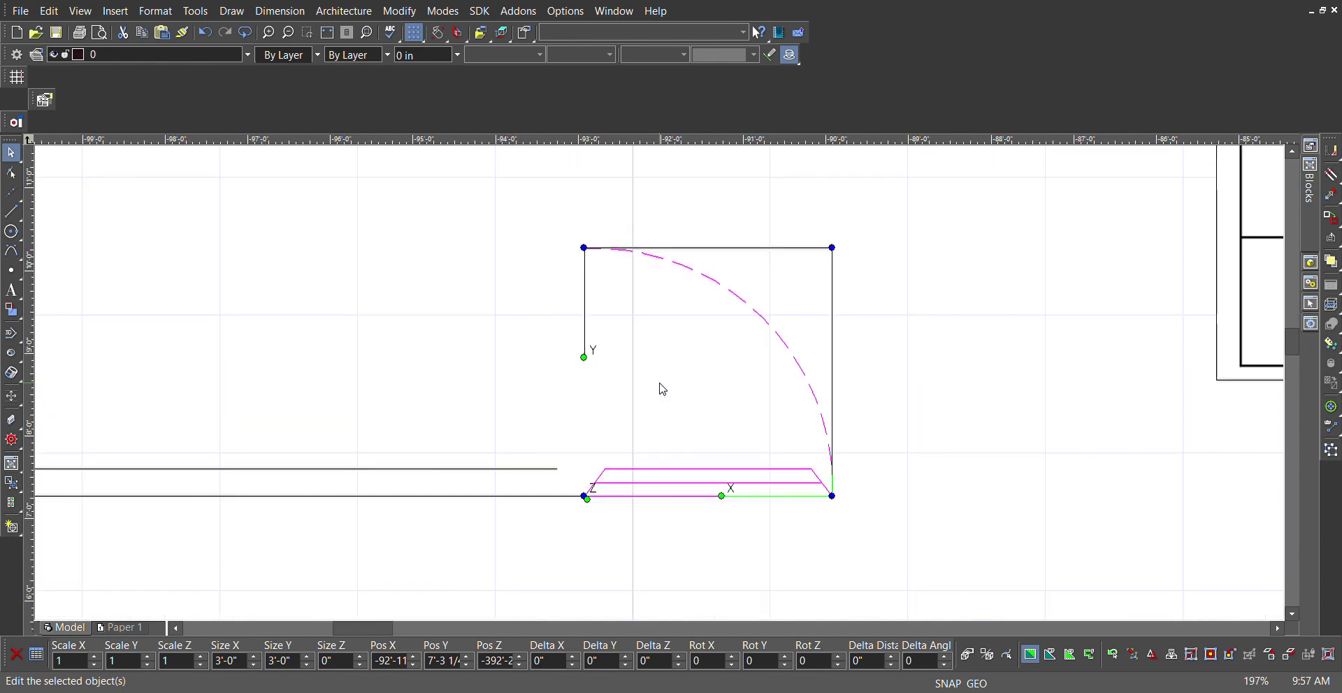
key("e")
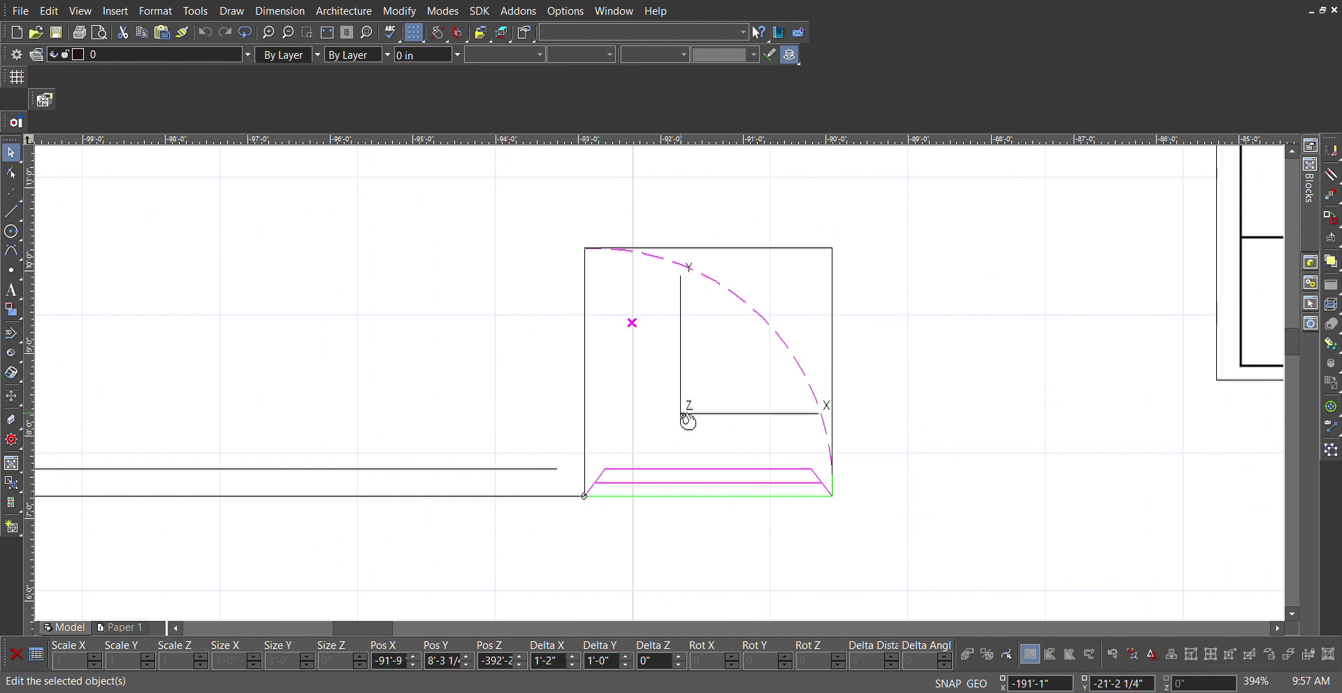
left_click(689, 416)
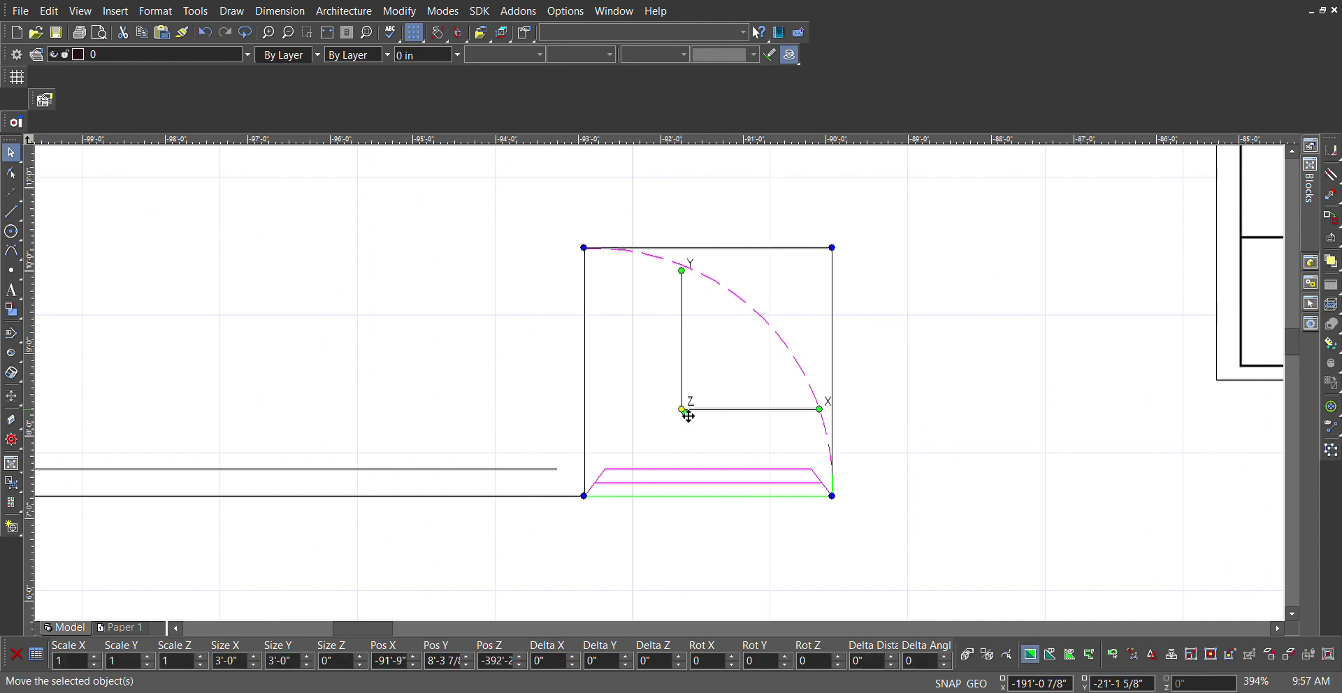
left_click(686, 348)
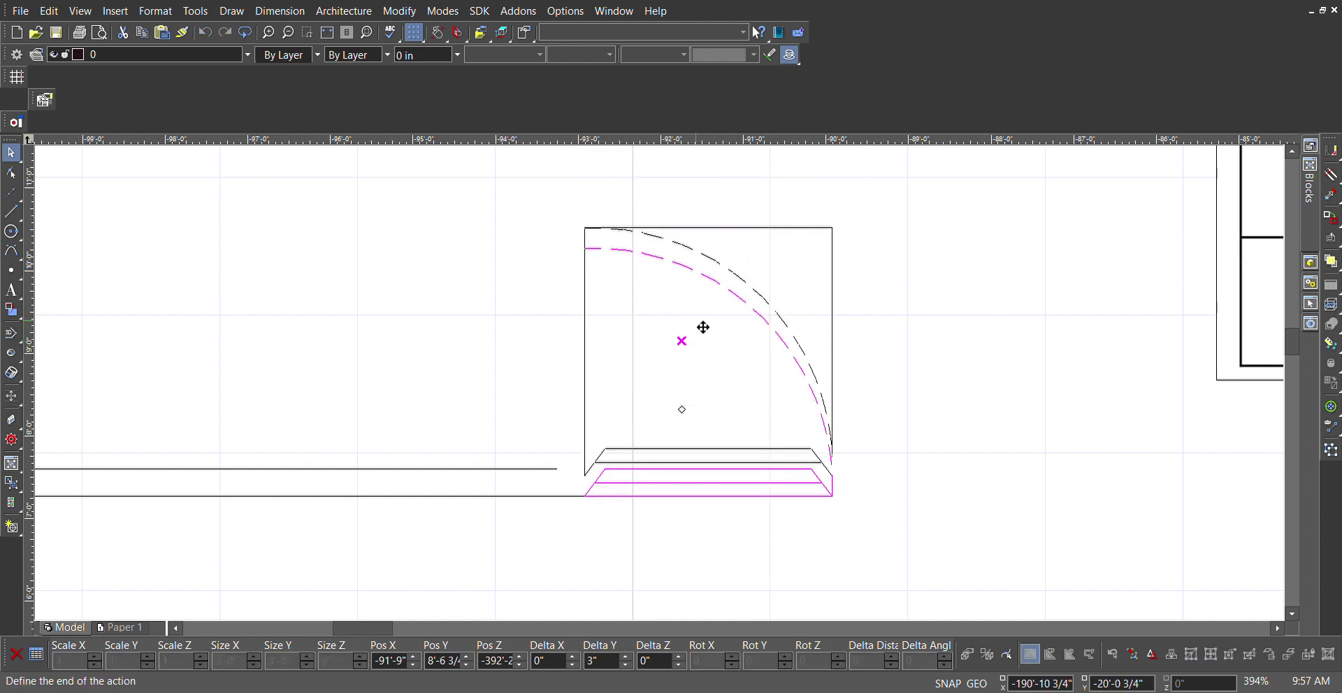
key("Escape")
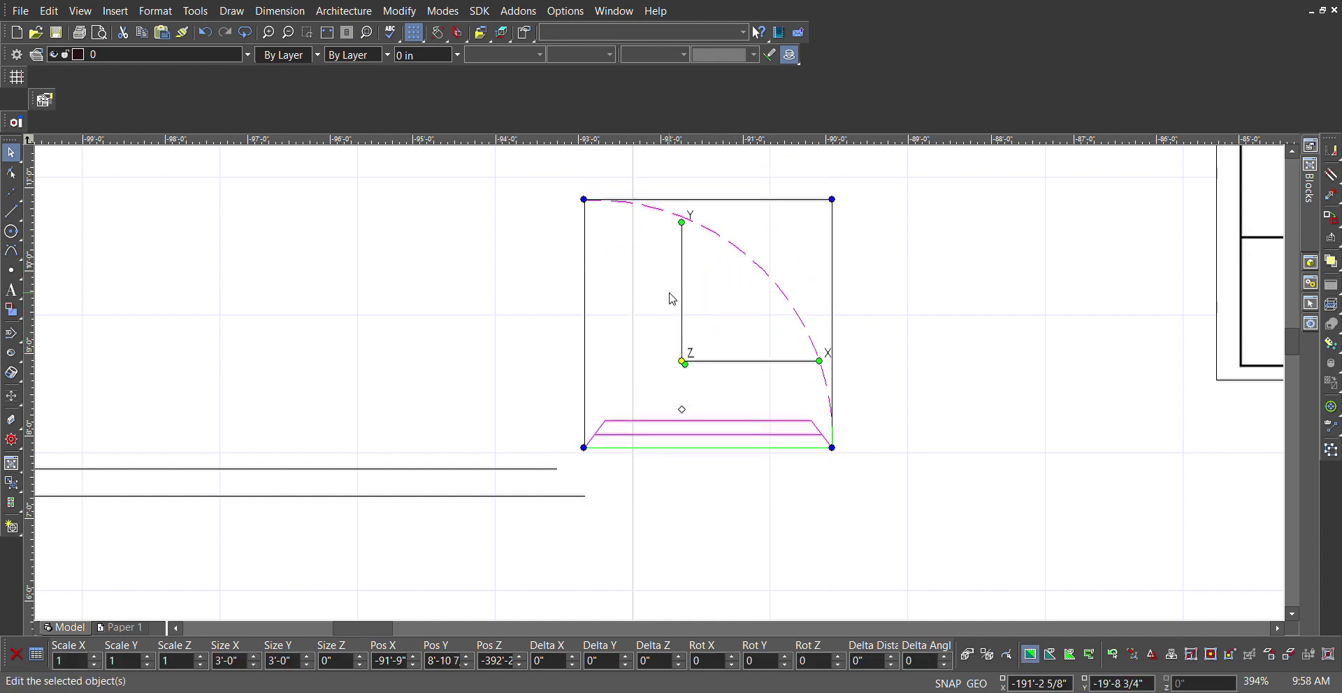
left_click(751, 362)
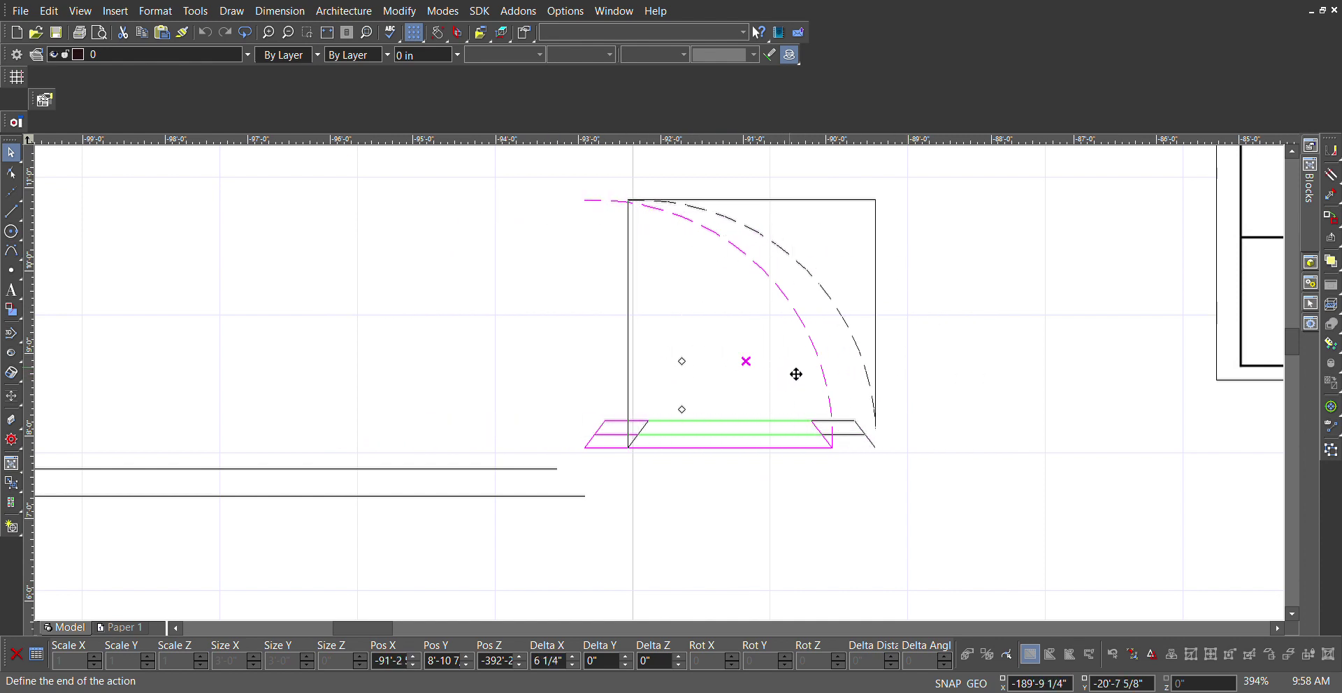
key("Escape")
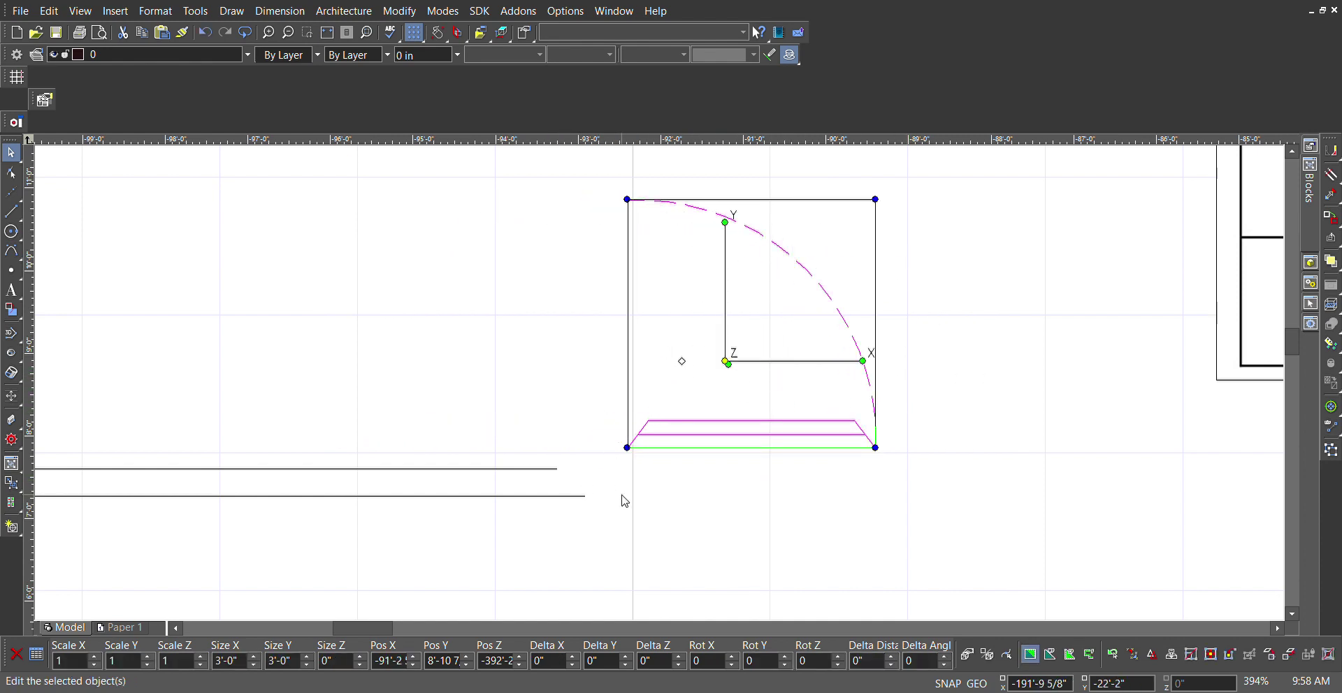
- Relocate the door block's reference point to its lower-left corner and move that corner onto the right endpoint of the lower outer wall line
key("e")
left_click(630, 449)
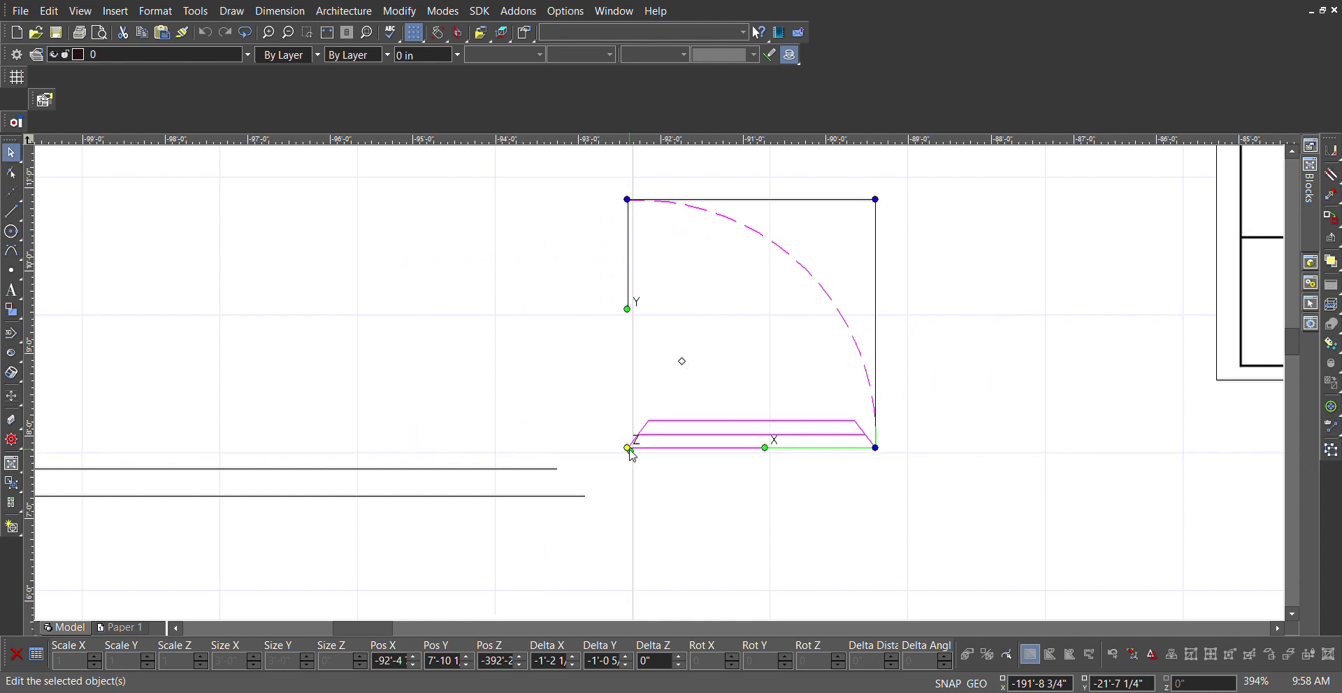
left_click(629, 449)
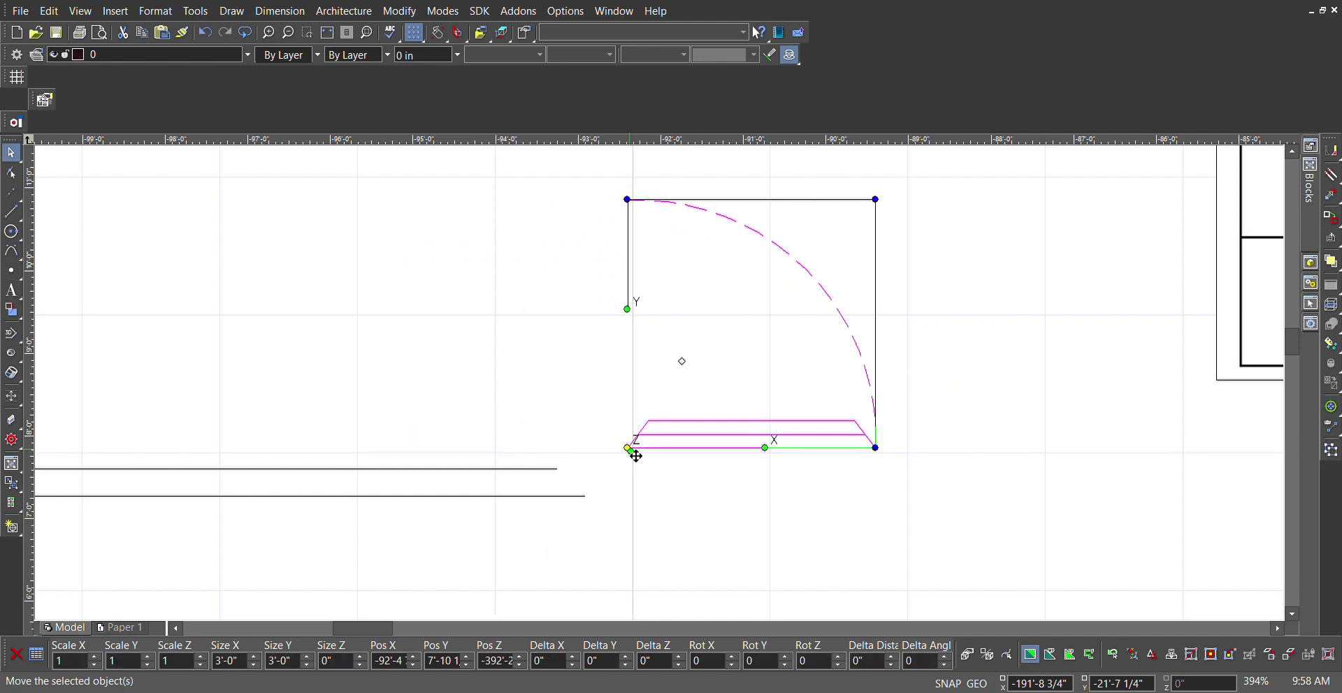
left_click(590, 497)
- Relocate the reference point inside the door block and move the block straight up about 3' along the cooler's open side
scroll(662, 392, "down", 3)
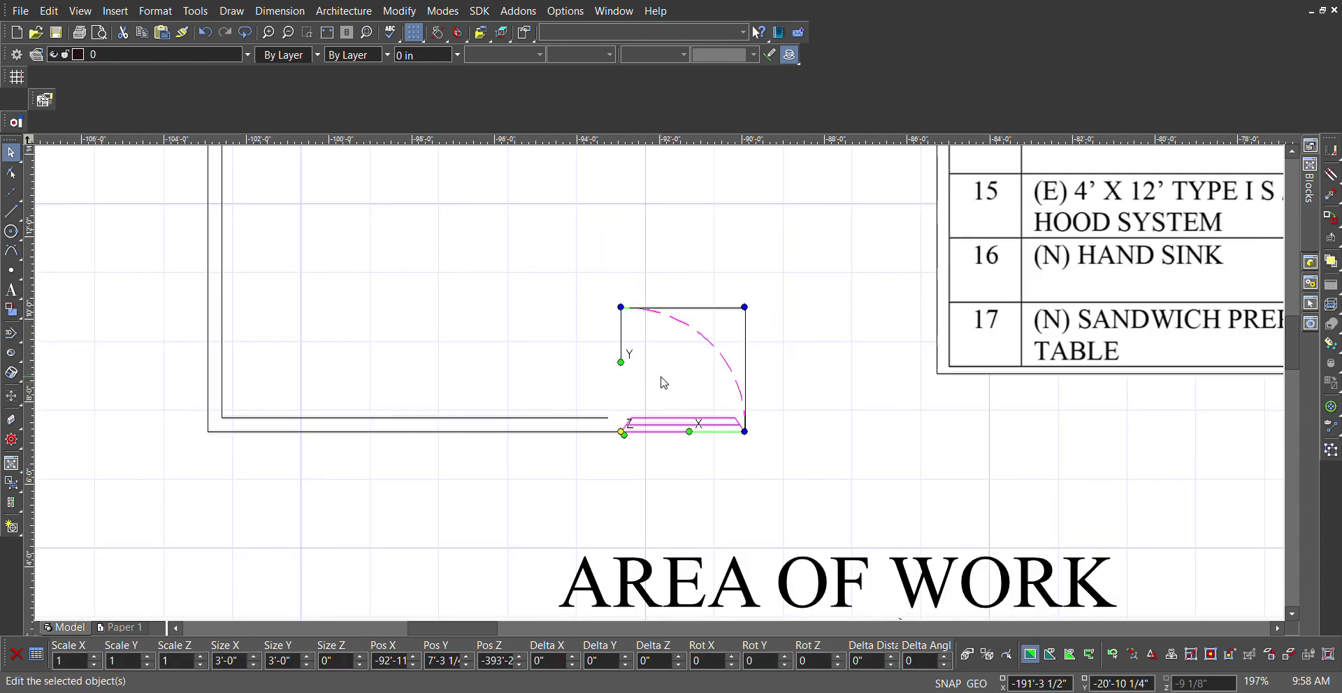
key("e")
left_click(677, 378)
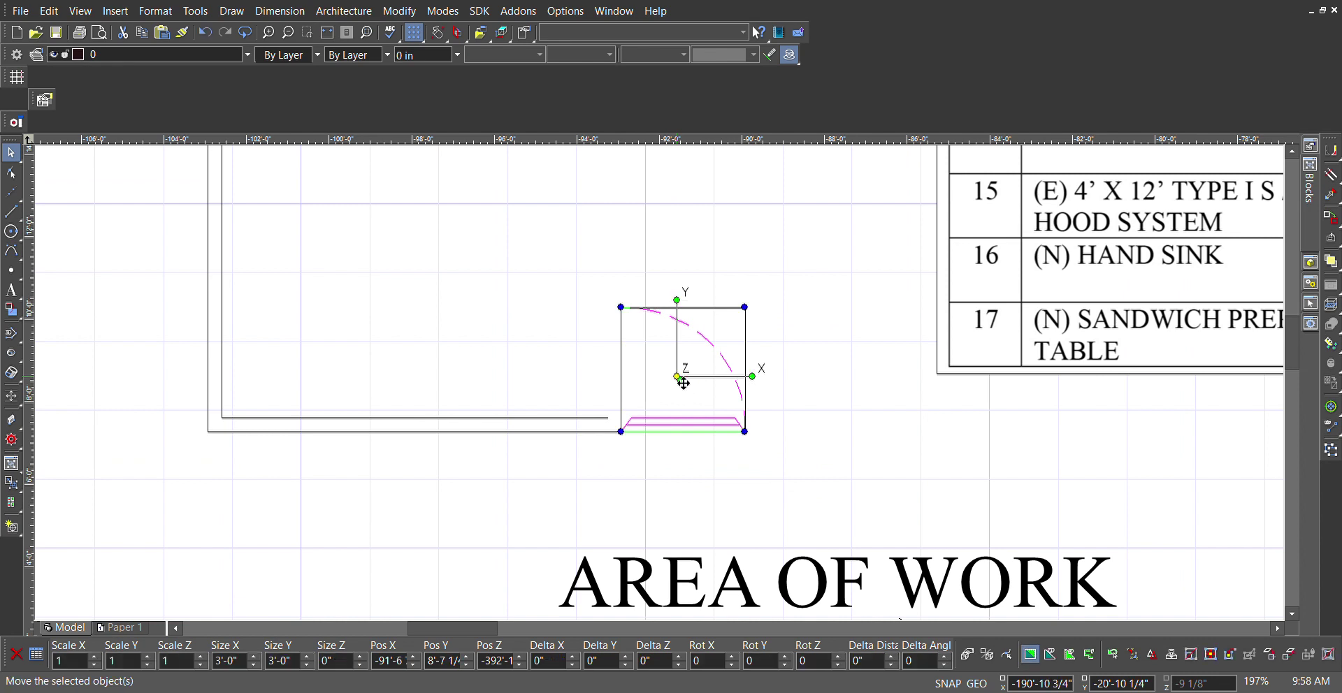
left_click(683, 353)
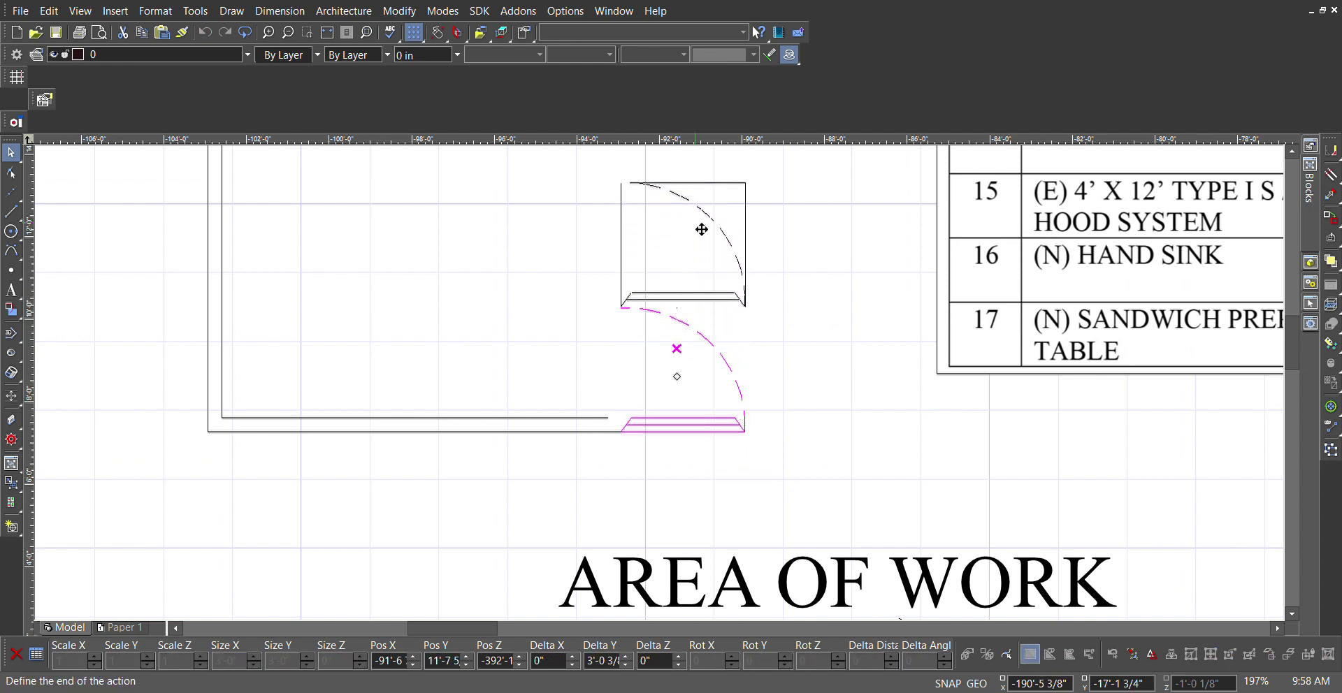
left_click(702, 229)
scroll(663, 389, "down", 2)
scroll(663, 389, "up", 2)
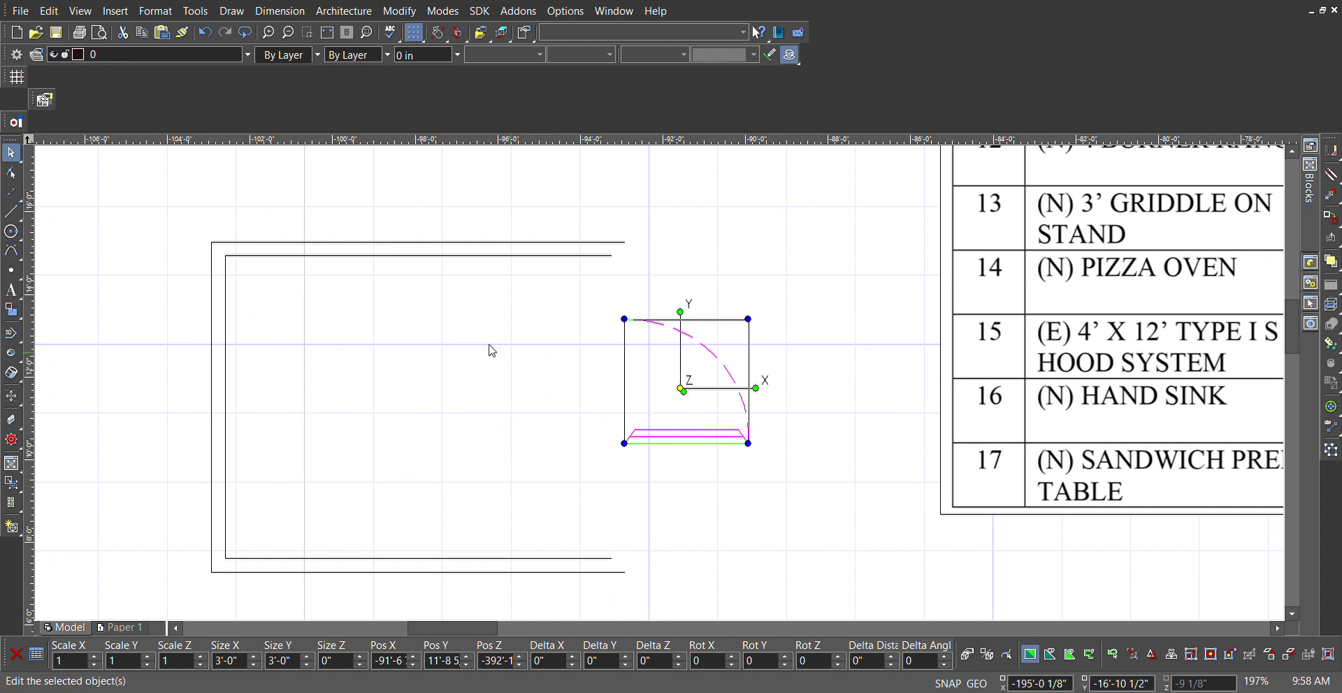
- Draw two vertical outer wall lines joining the upper and lower outer wall ends to the door swing's end and the door block's lower-left corner
left_click(9, 211)
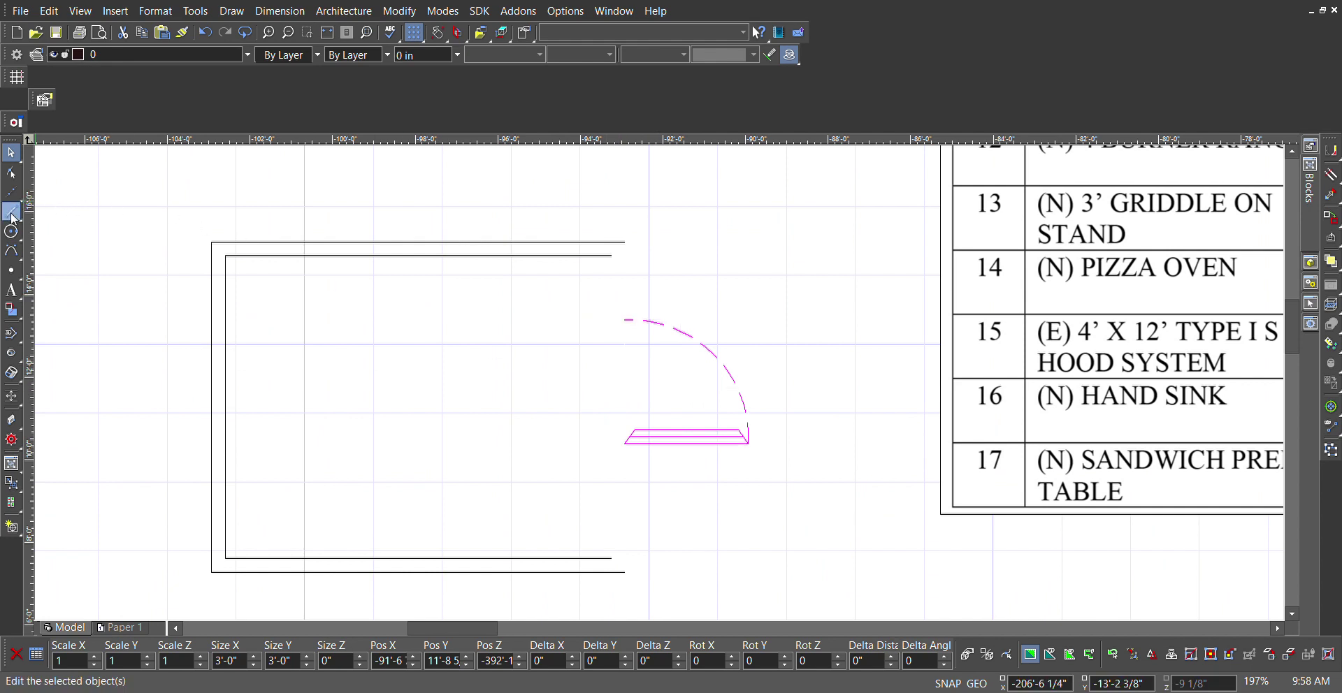
left_click(624, 242)
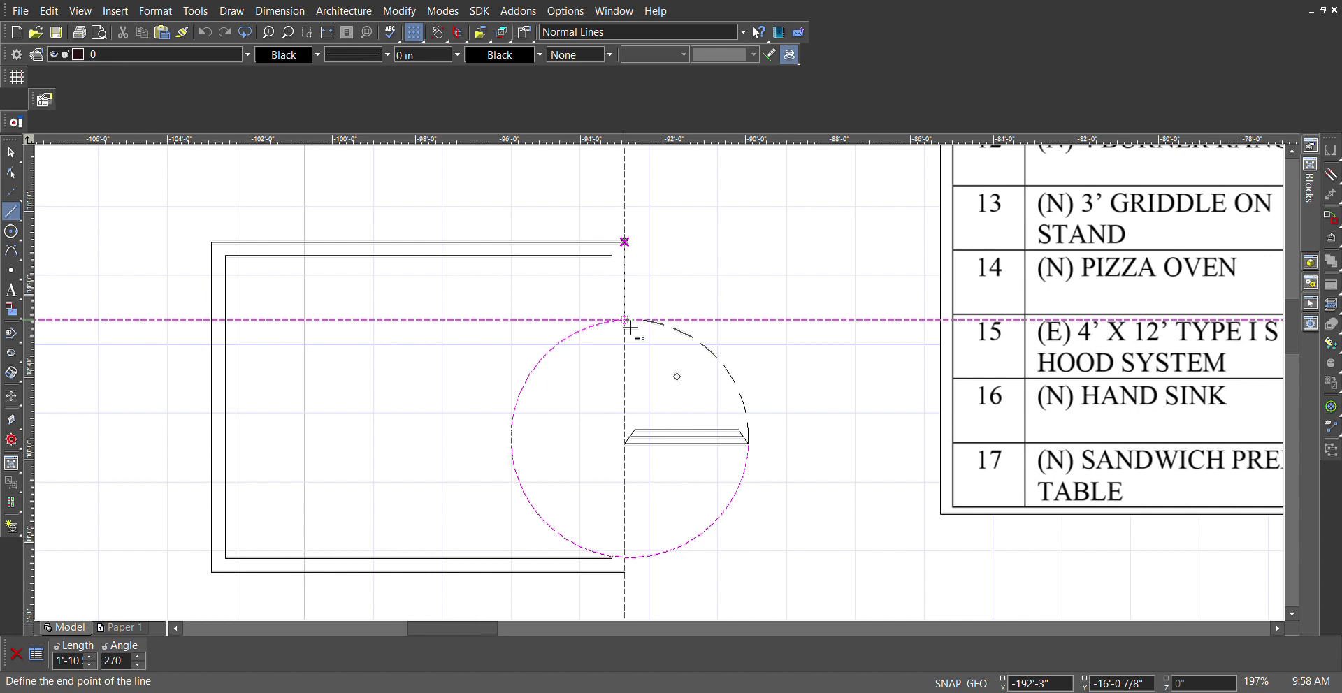
left_click(630, 327)
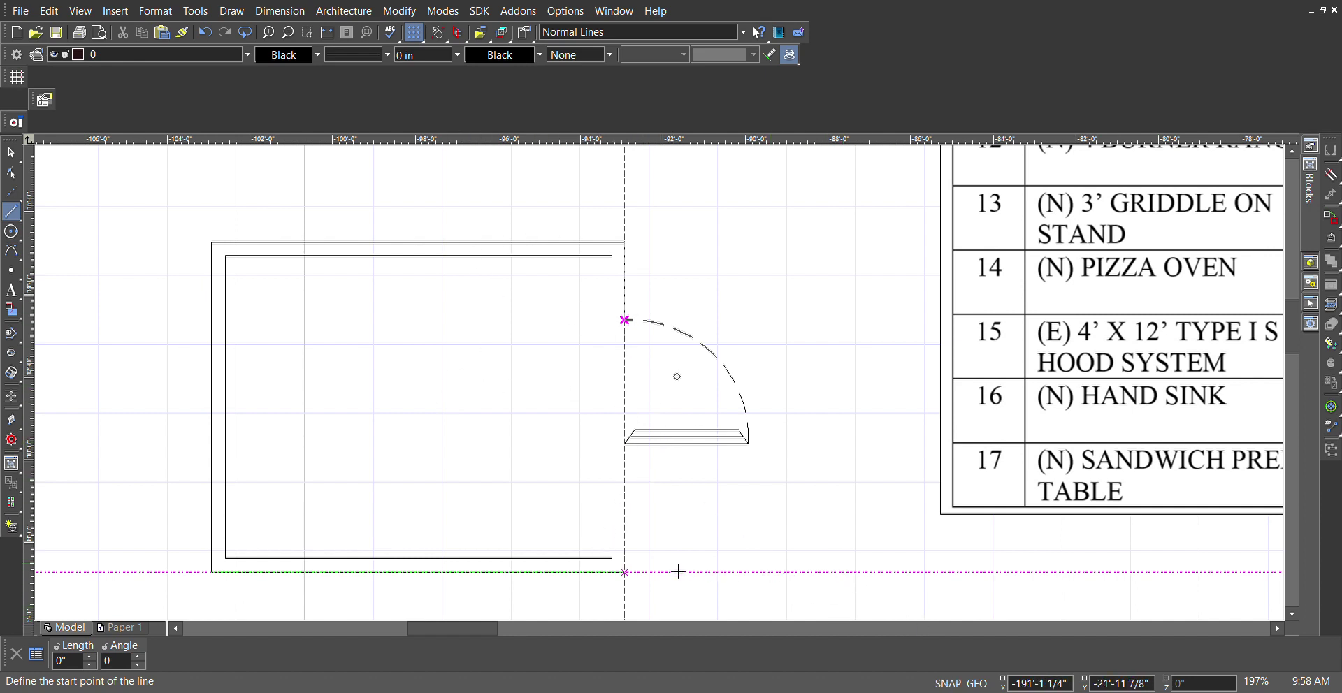
left_click(629, 575)
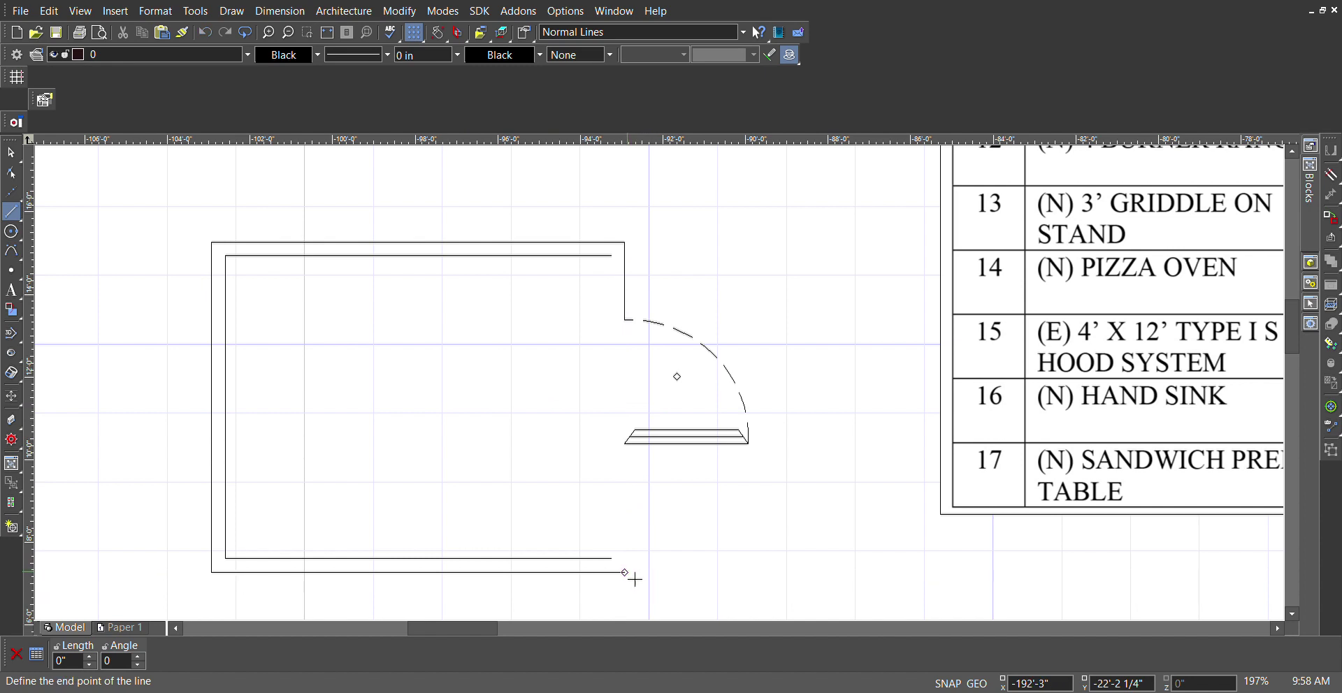
left_click(634, 454)
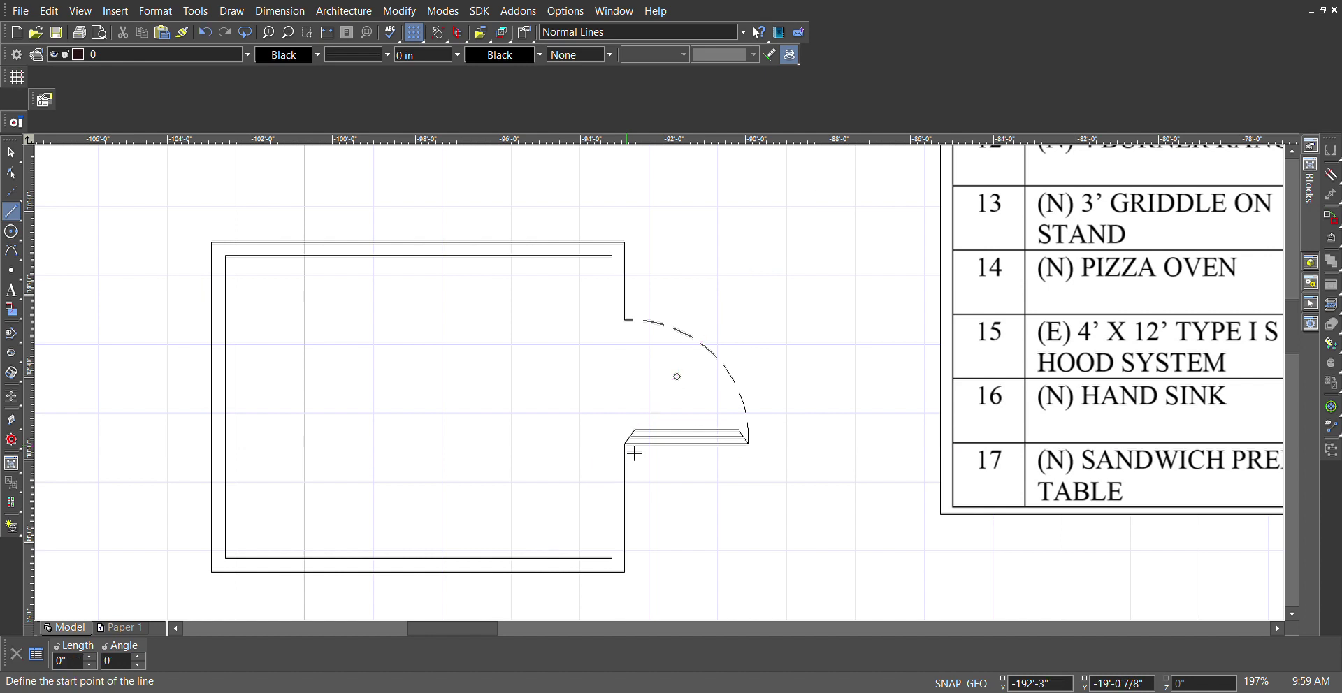
- Draw a 4-inch jamb line at 180 degrees from the door block's lower-left corner
scroll(632, 456, "up", 4)
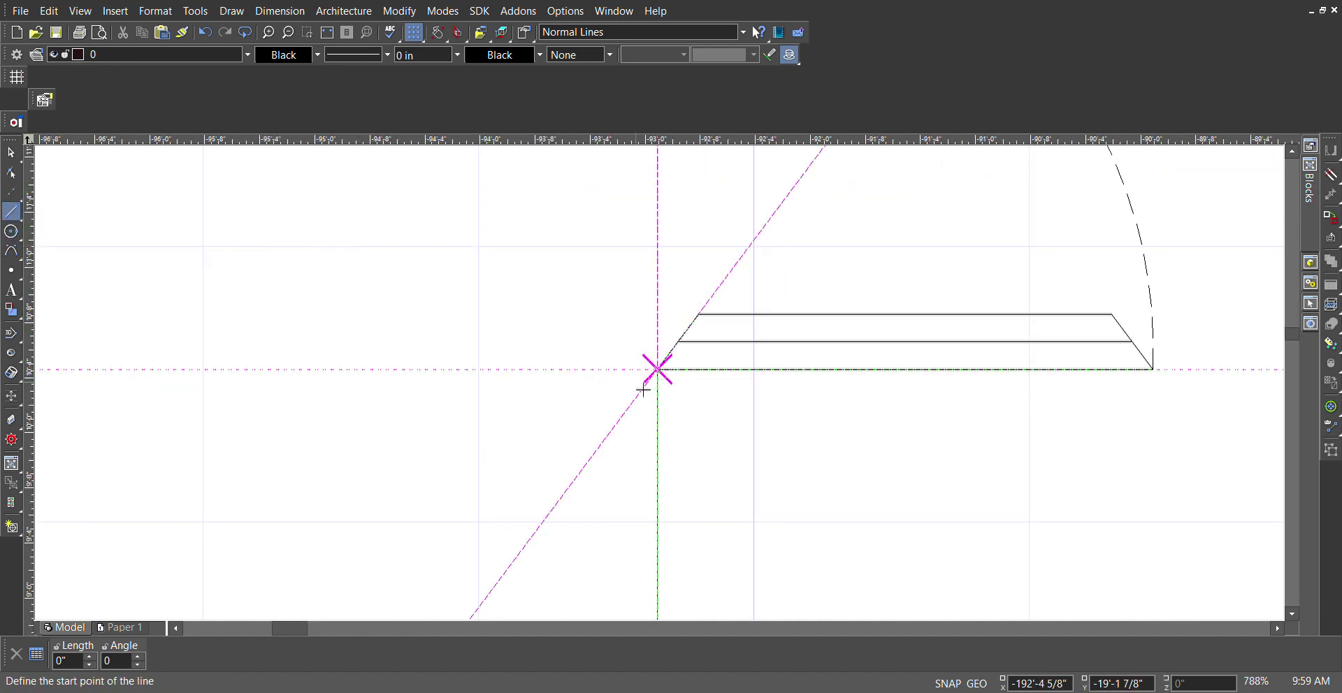
left_click(665, 379)
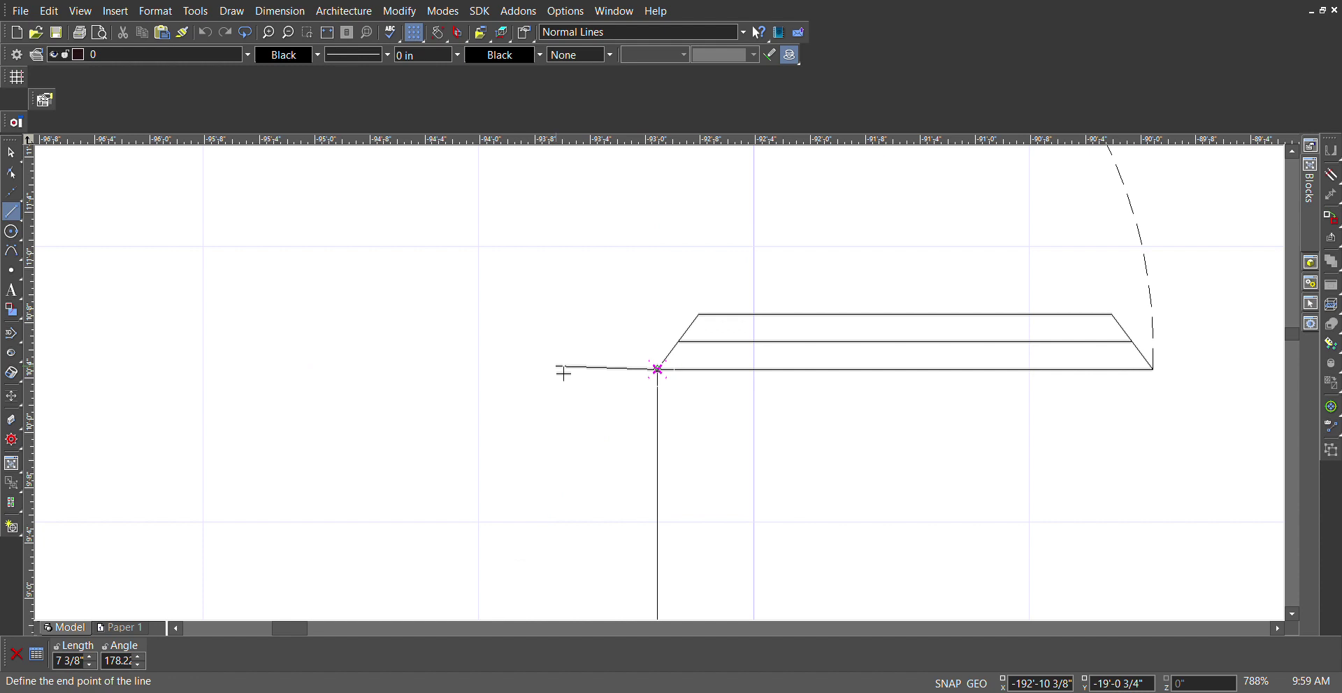
key("Tab")
type("4")
key("Tab")
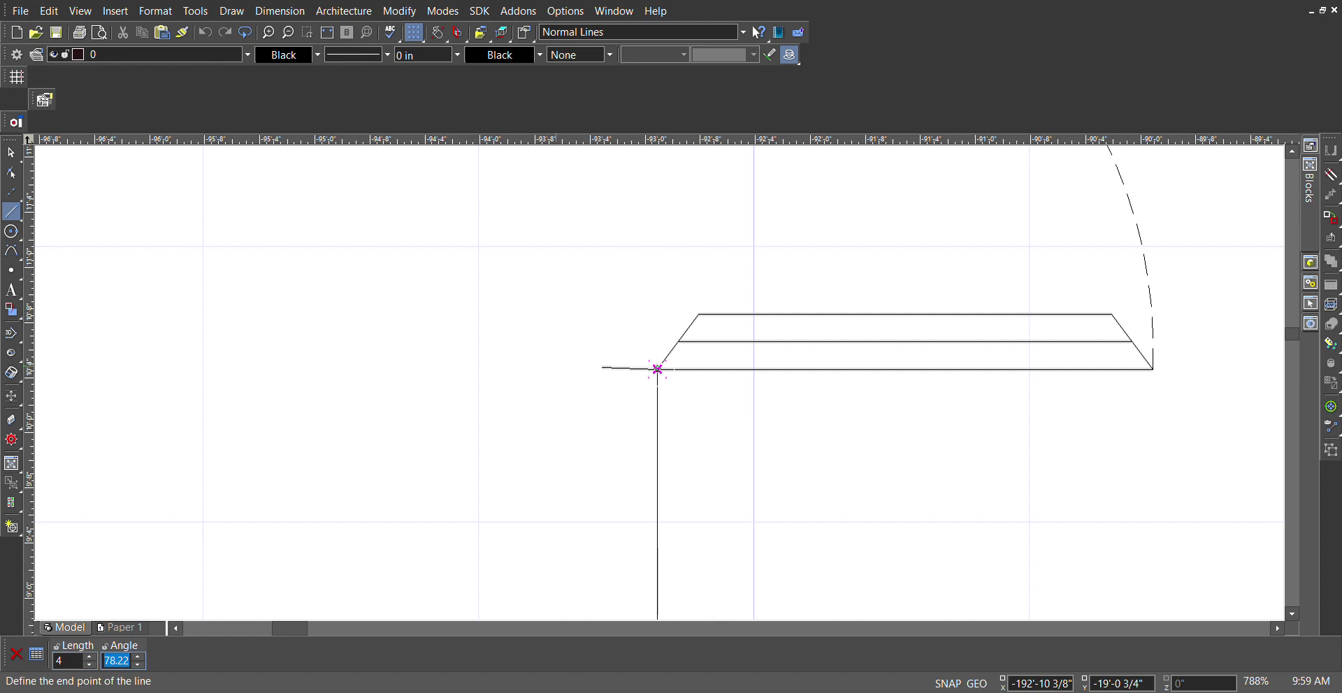
type("180")
key("Return")
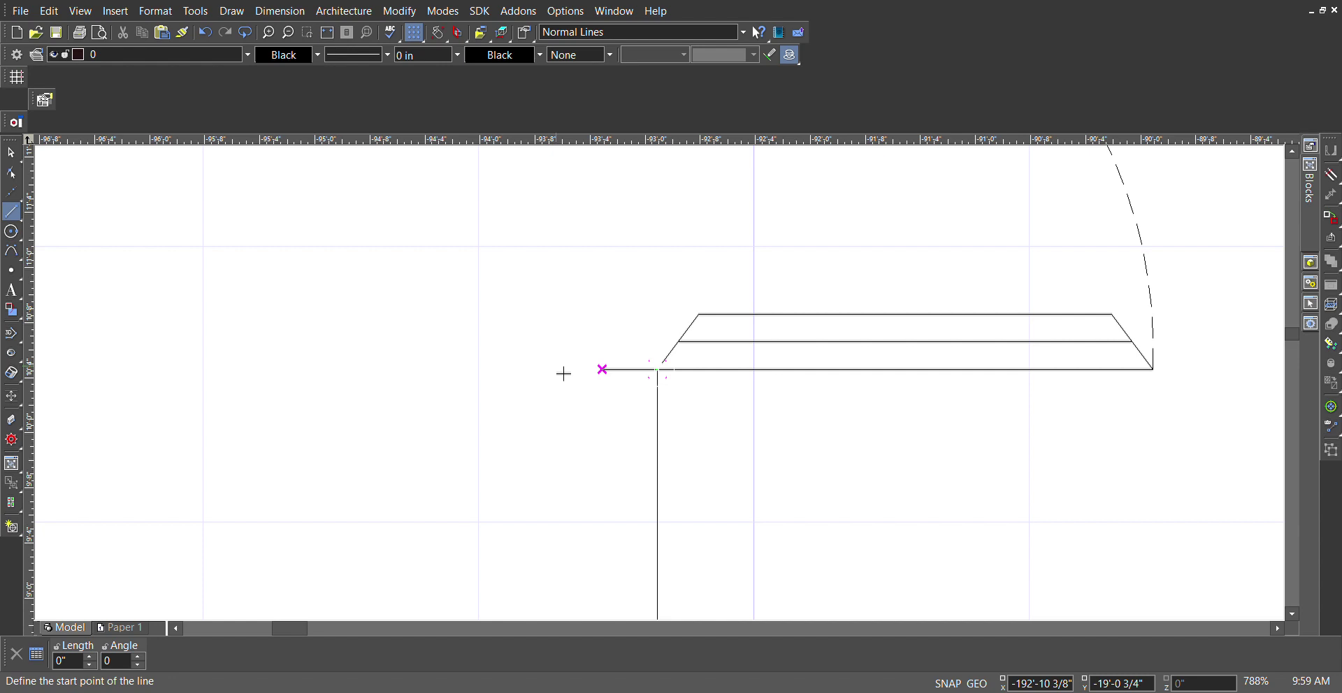
- Draw a 4-inch jamb line at 180 degrees from the lower end of the upper outer wall segment, where the door swing ends
scroll(668, 390, "down", 2)
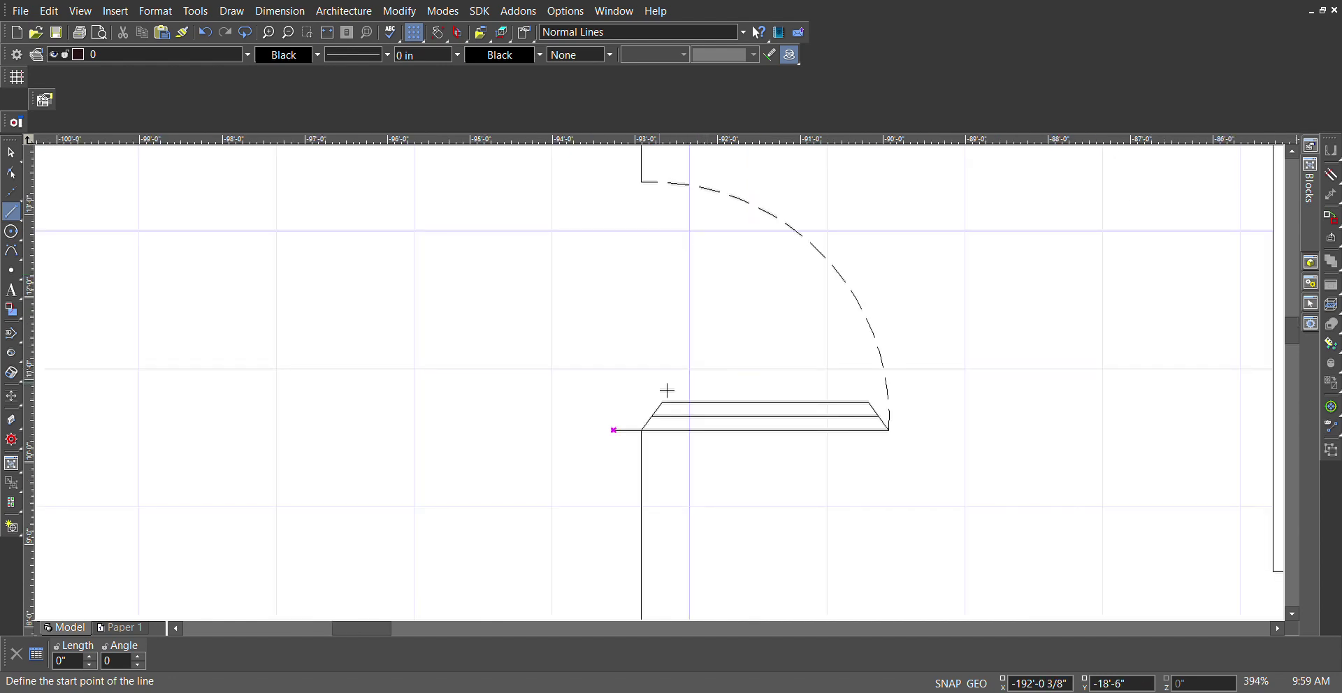
scroll(656, 198, "up", 2)
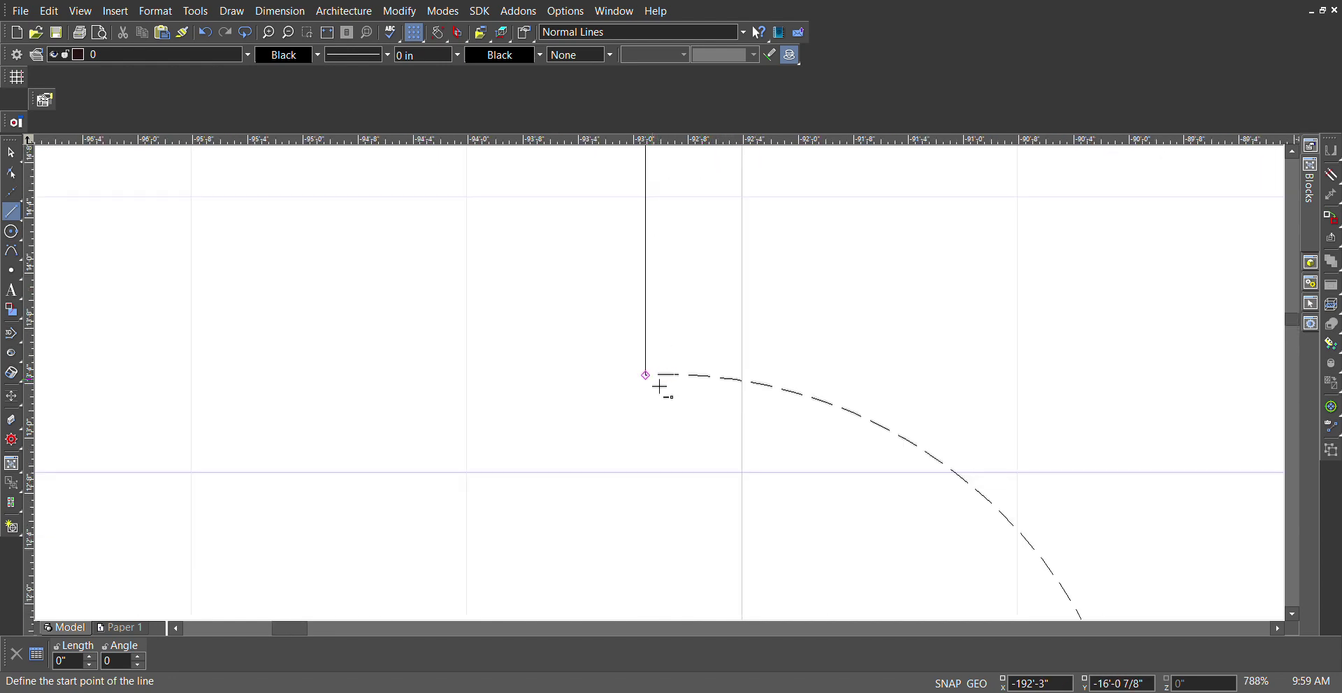
left_click(648, 379)
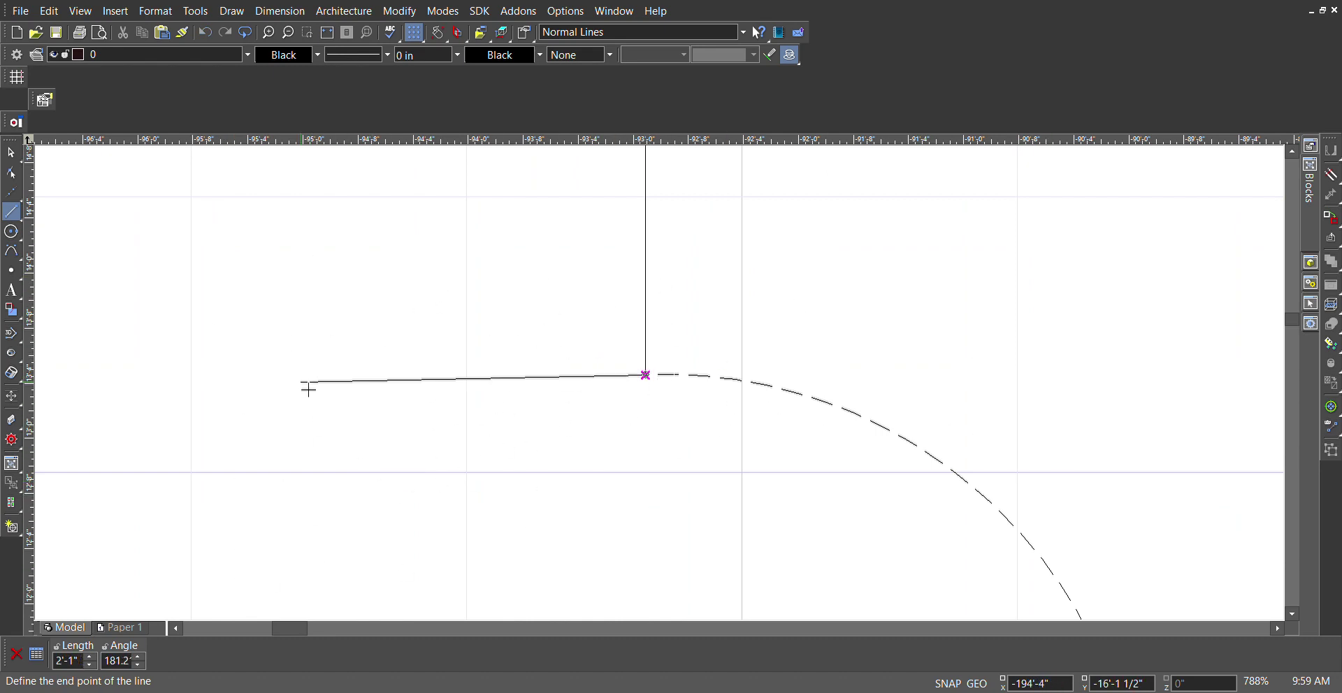
key("Tab")
type("4")
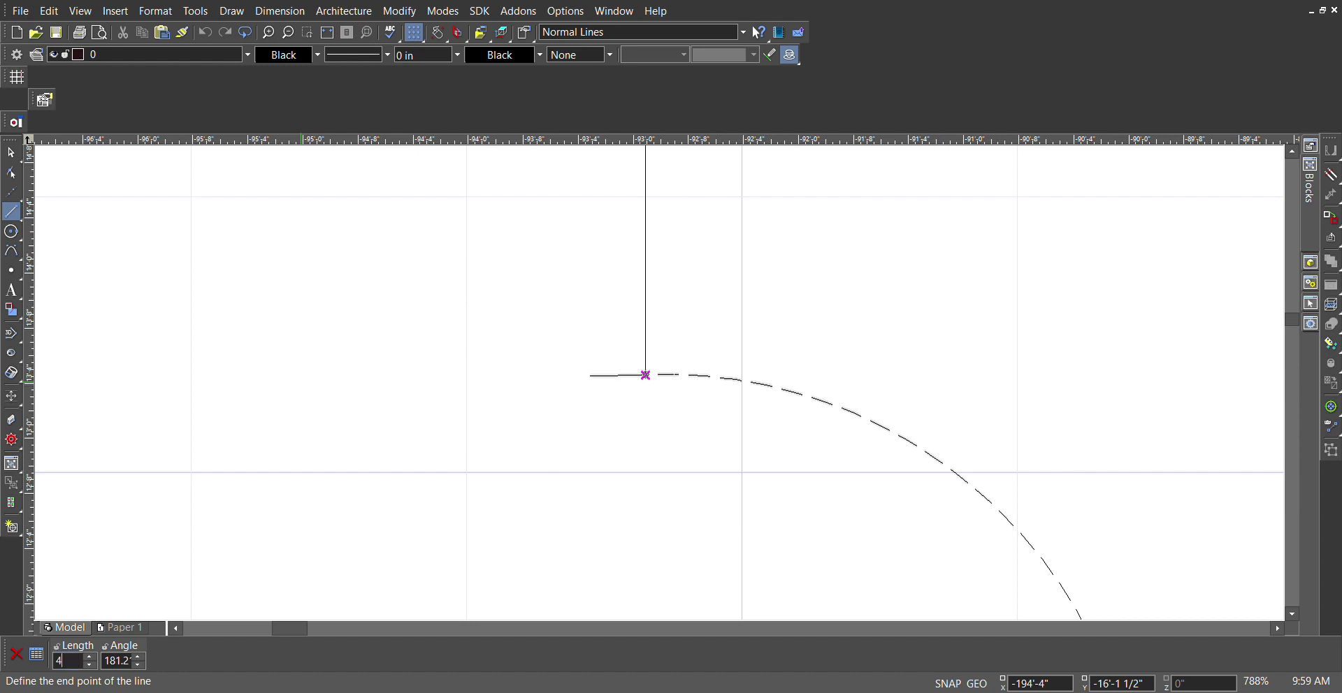
key("Tab")
type("180")
key("Return")
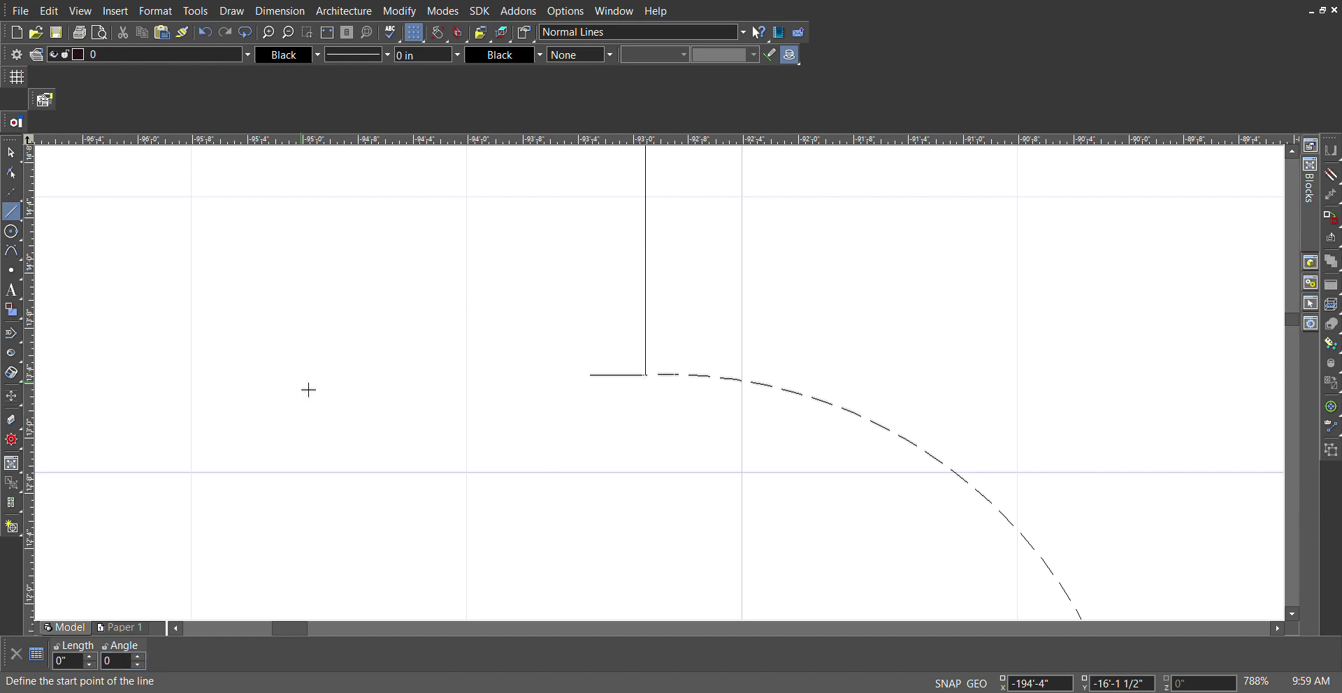
- Draw the vertical inner wall lines above and below the door opening, connecting each jamb line's inner end to the adjacent inner wall line
scroll(665, 390, "down", 2)
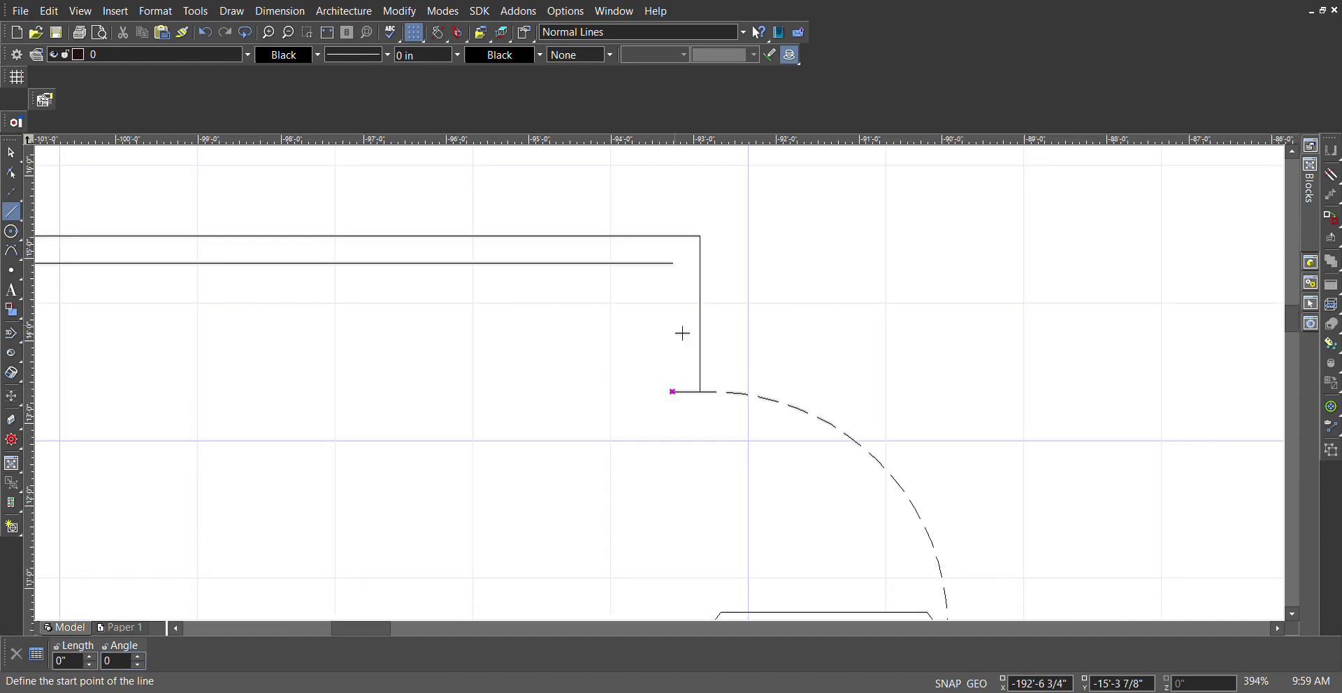
left_click(673, 264)
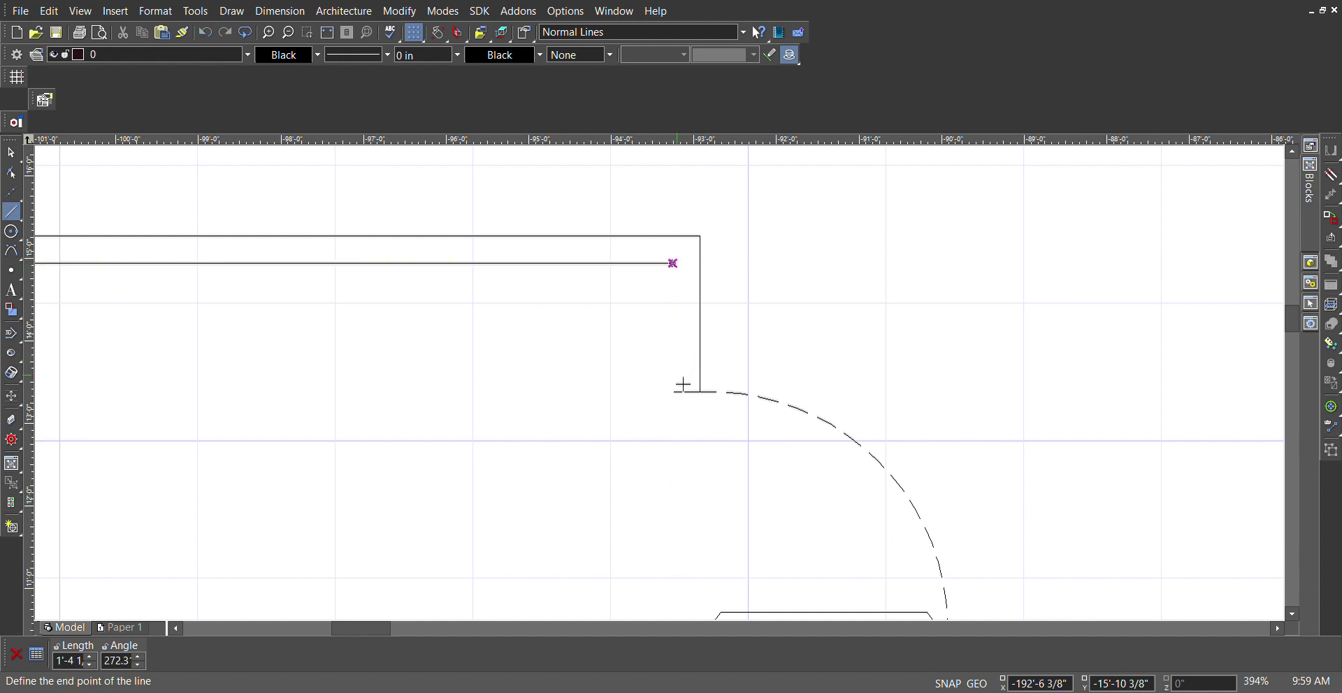
left_click(675, 391)
scroll(664, 390, "down", 4)
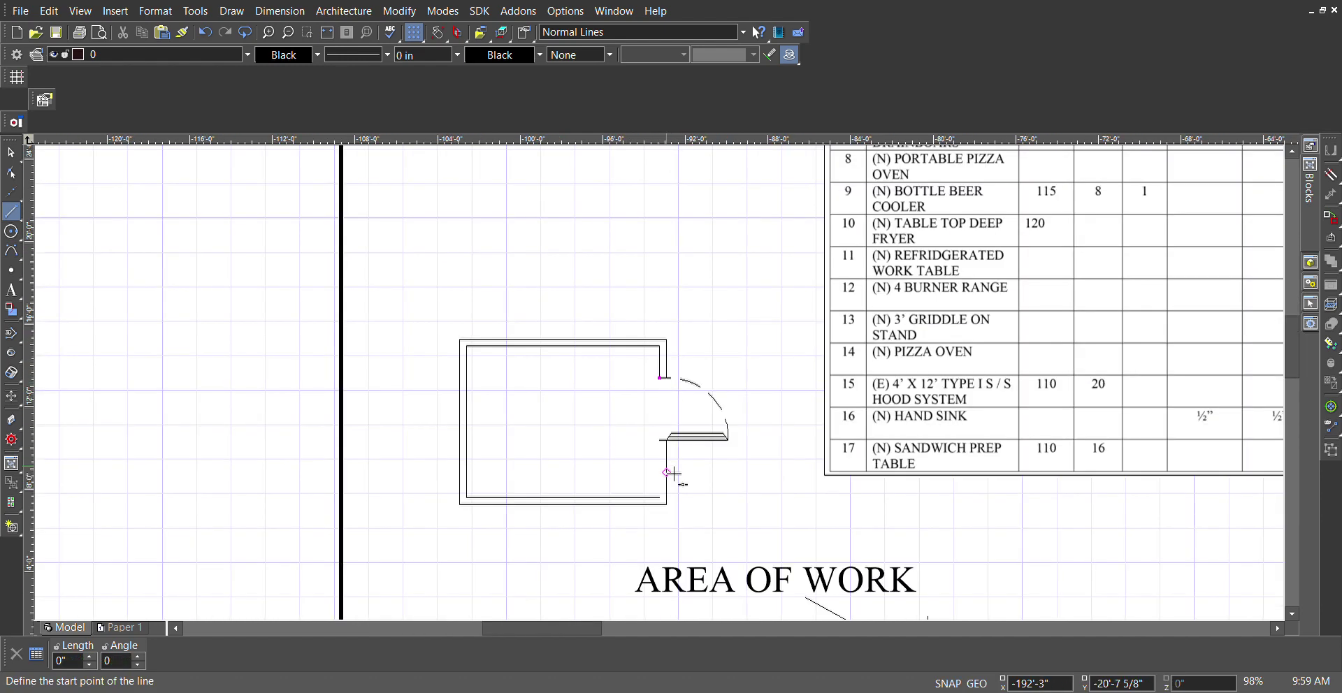
scroll(667, 475, "up", 2)
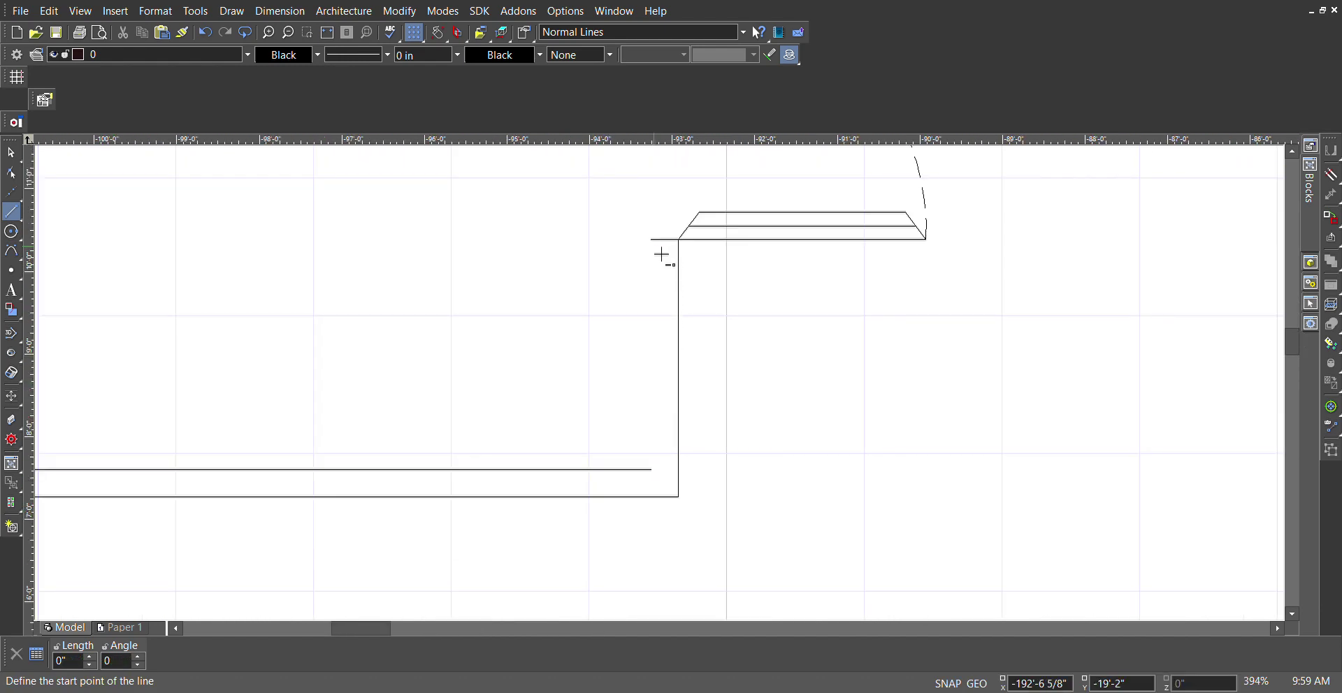
left_click(651, 239)
left_click(652, 470)
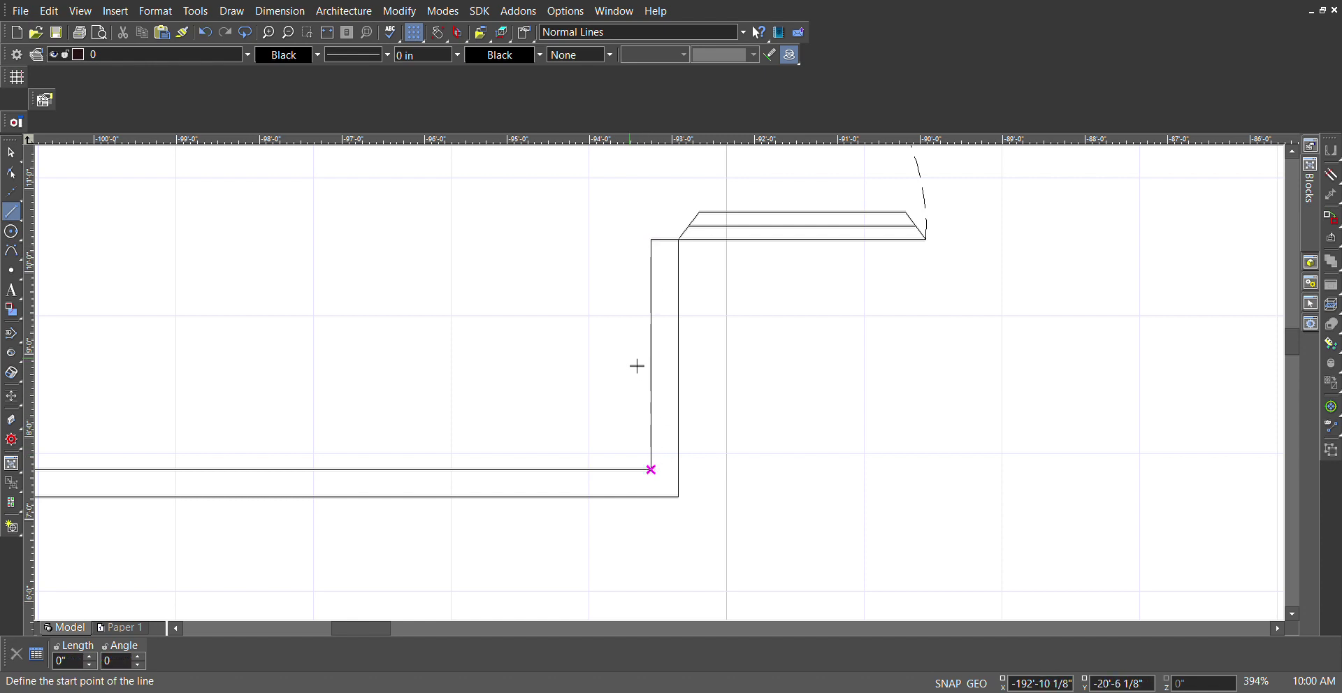
scroll(665, 389, "down", 4)
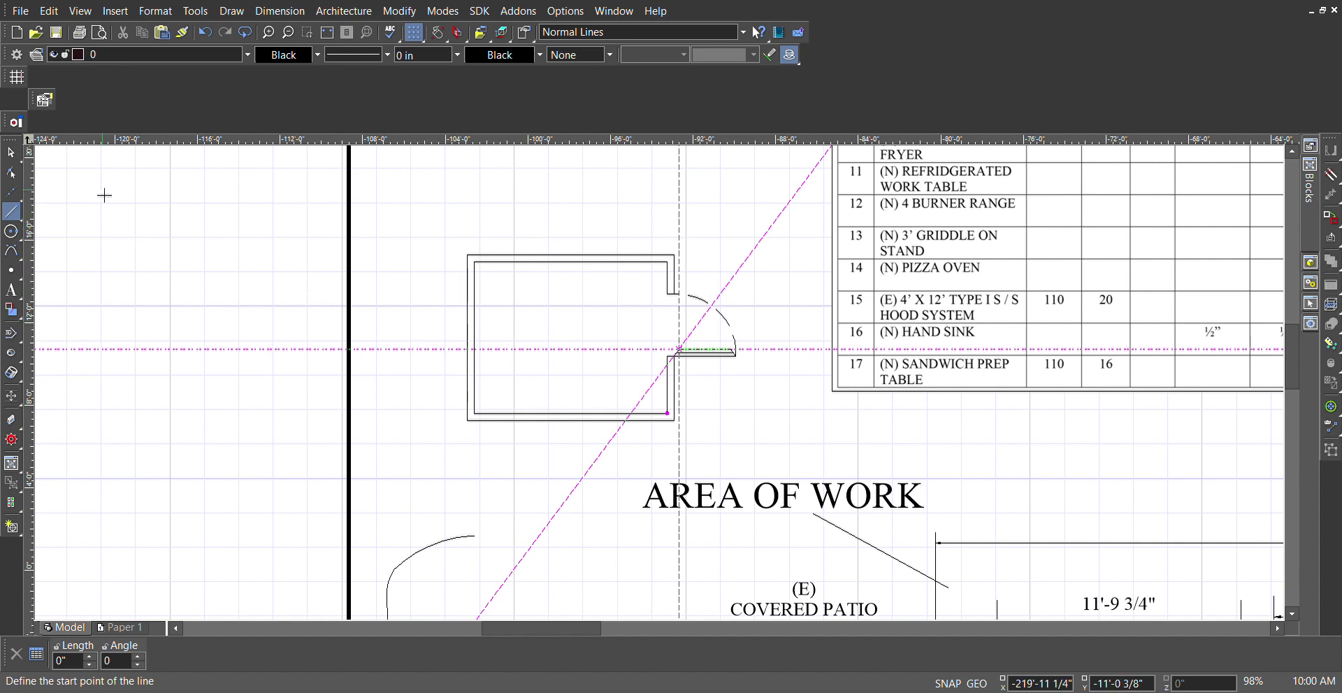
key("Escape")
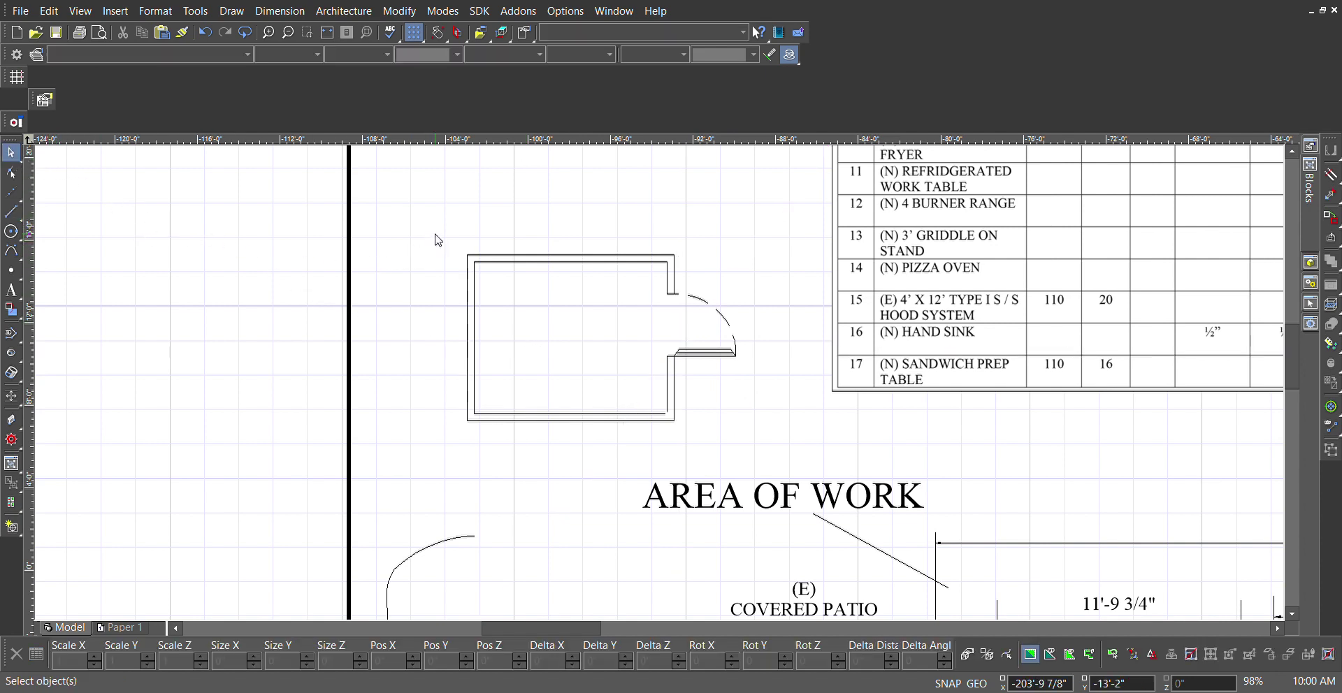
- Select the whole walk-in cooler and move it by its upper-right outer wall corner onto the lower-left corner of the equipment schedule
left_click_drag(435, 229, 773, 450)
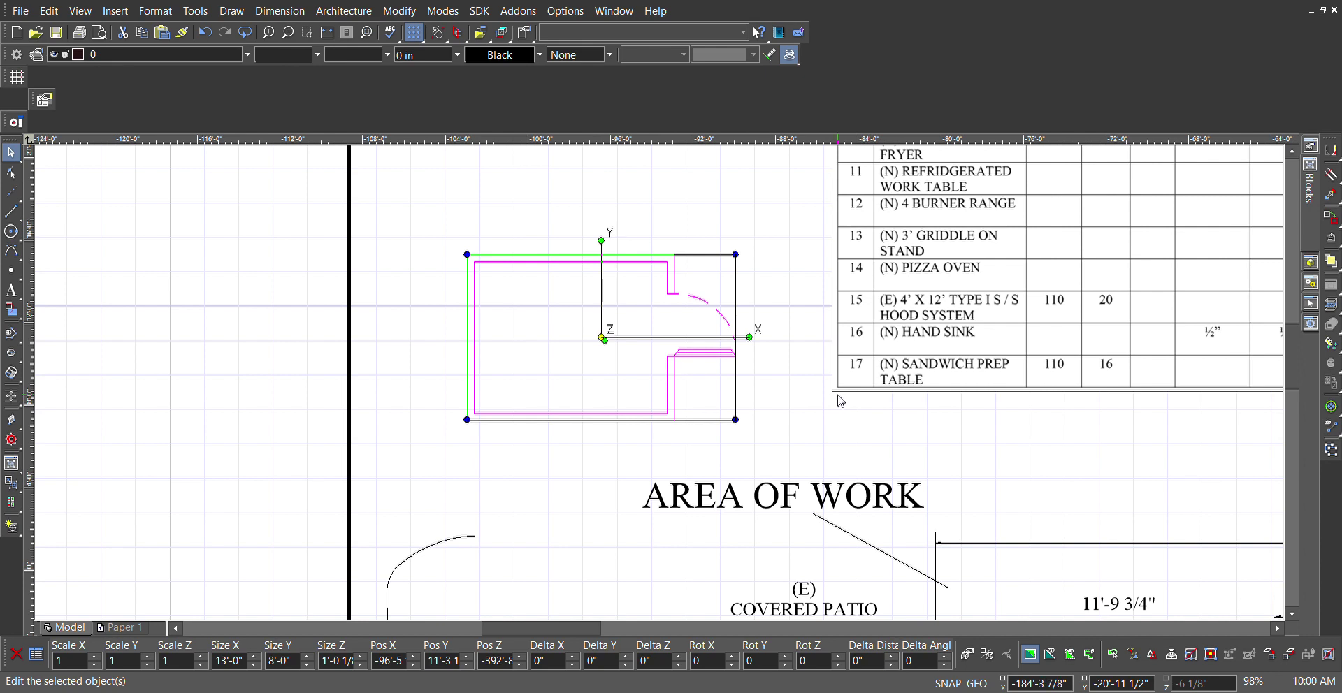
left_click_drag(749, 338, 682, 261)
left_click(682, 261)
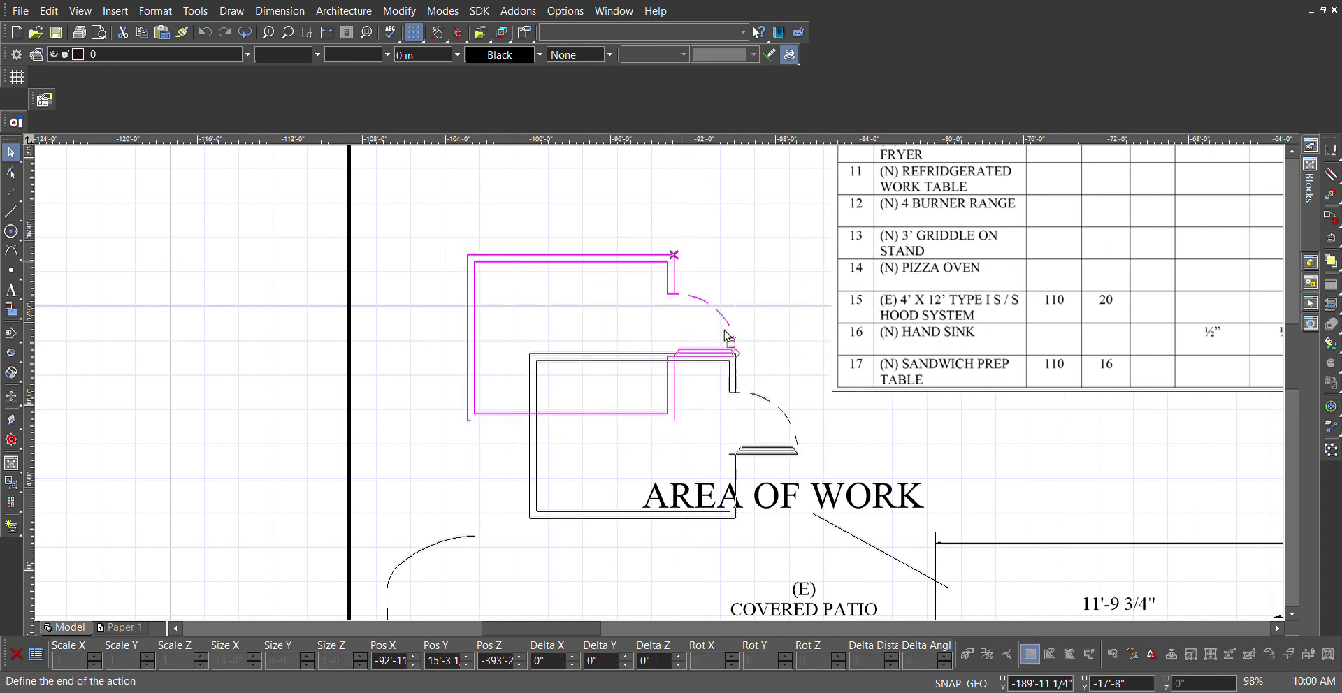
left_click(831, 393)
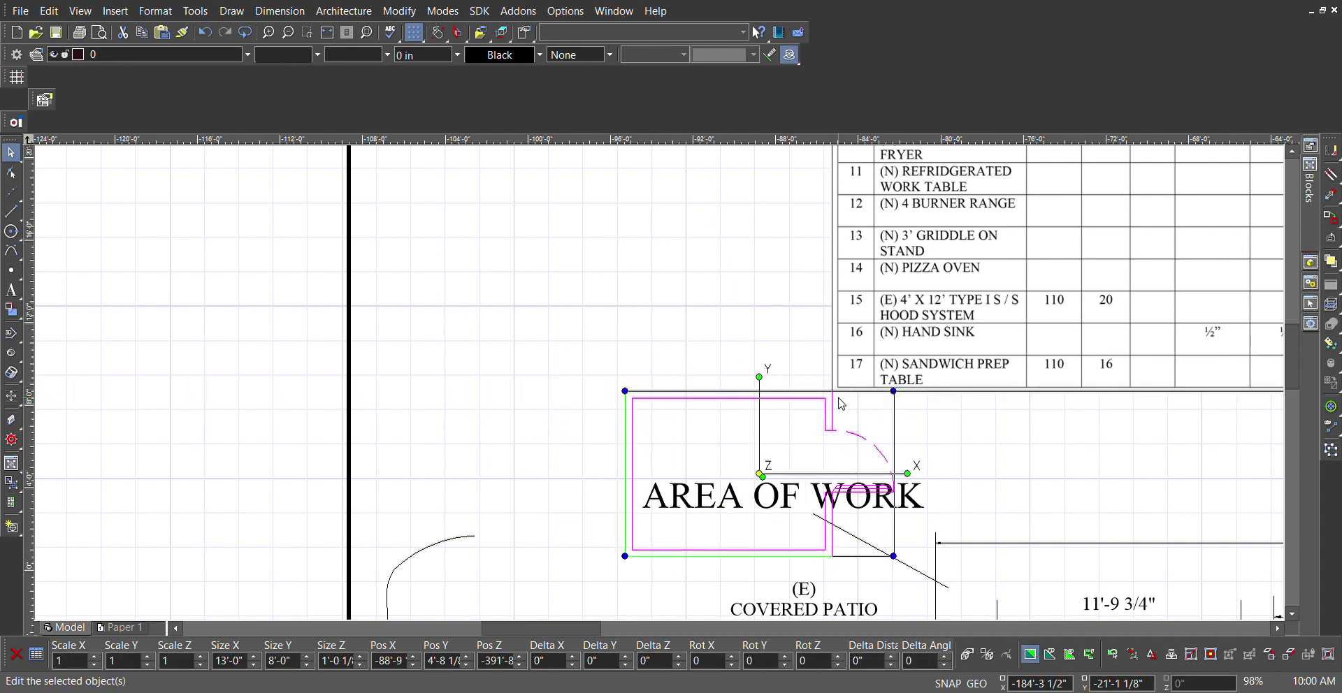